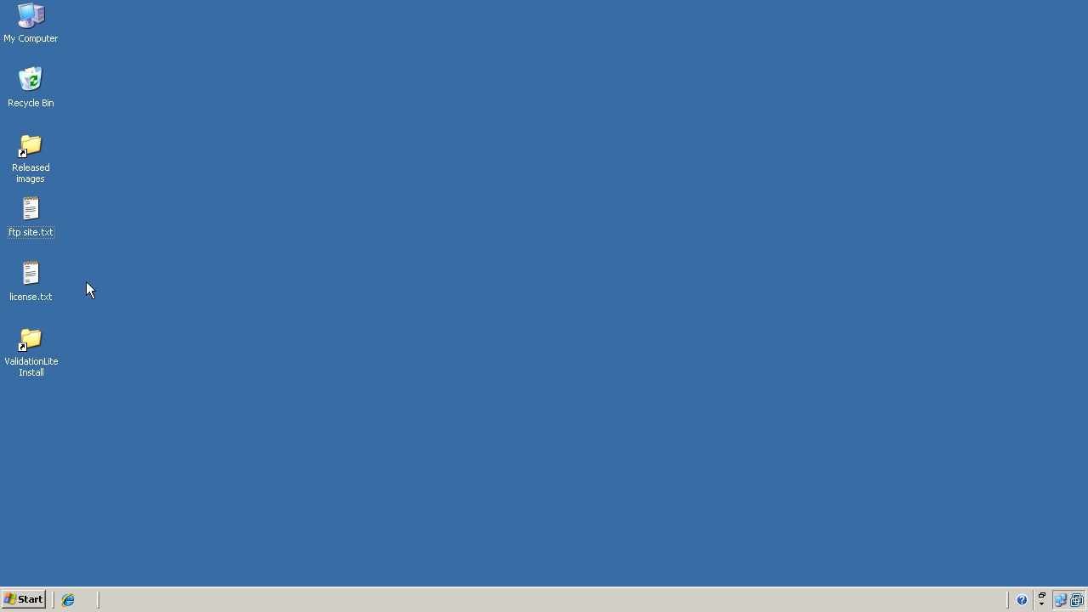
View the ftp.csisoft.com/IdactLite/ directory in Internet Explorer using the address with embedded username and password from ftp site.txt, and close both windows.
double_click(29, 213)
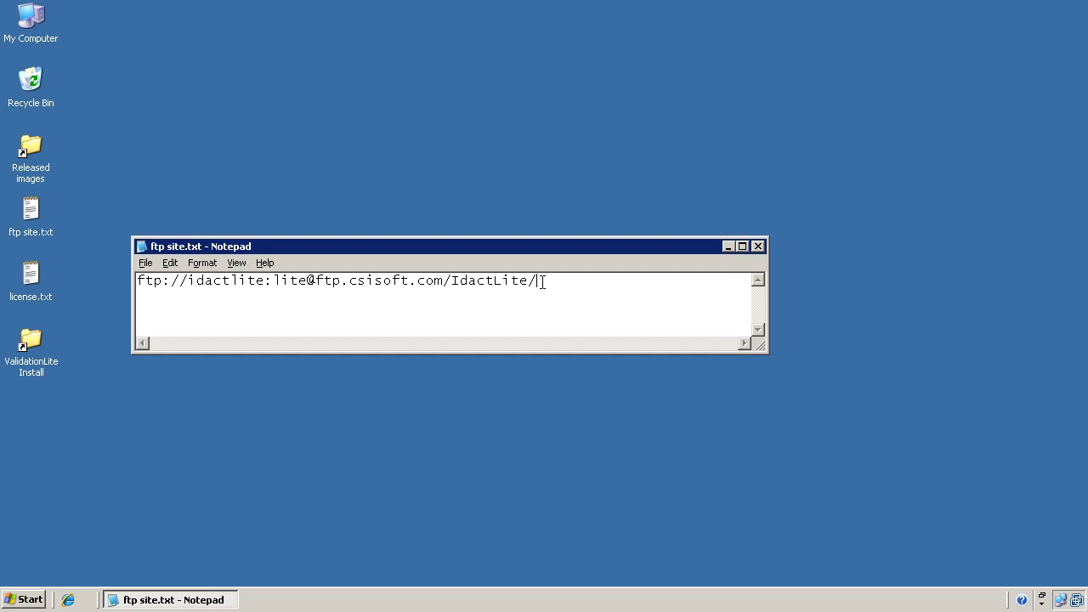
left_click_drag(540, 282, 105, 294)
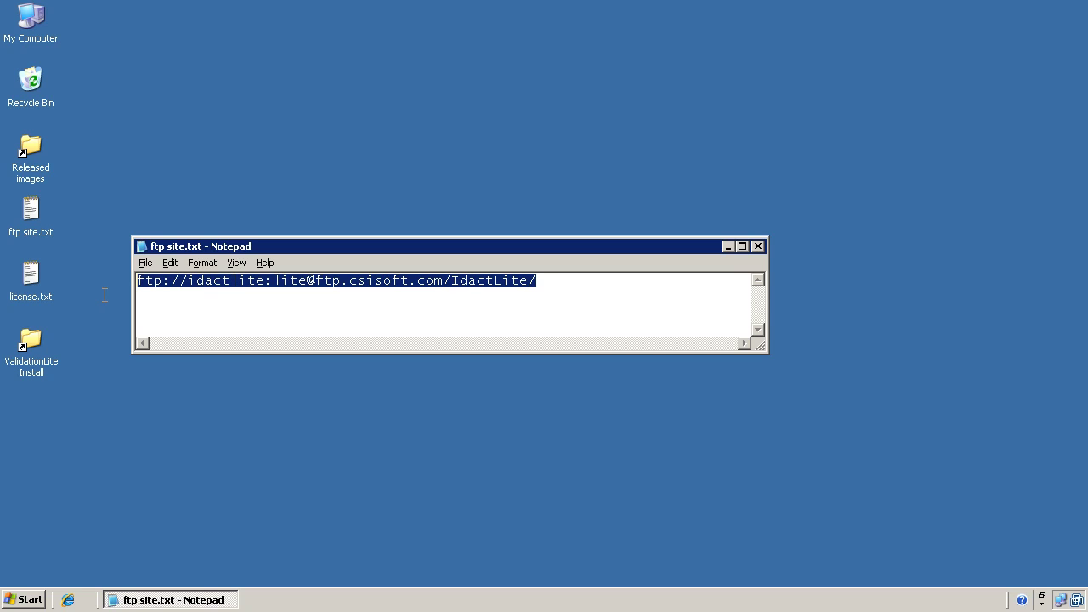
left_click(68, 600)
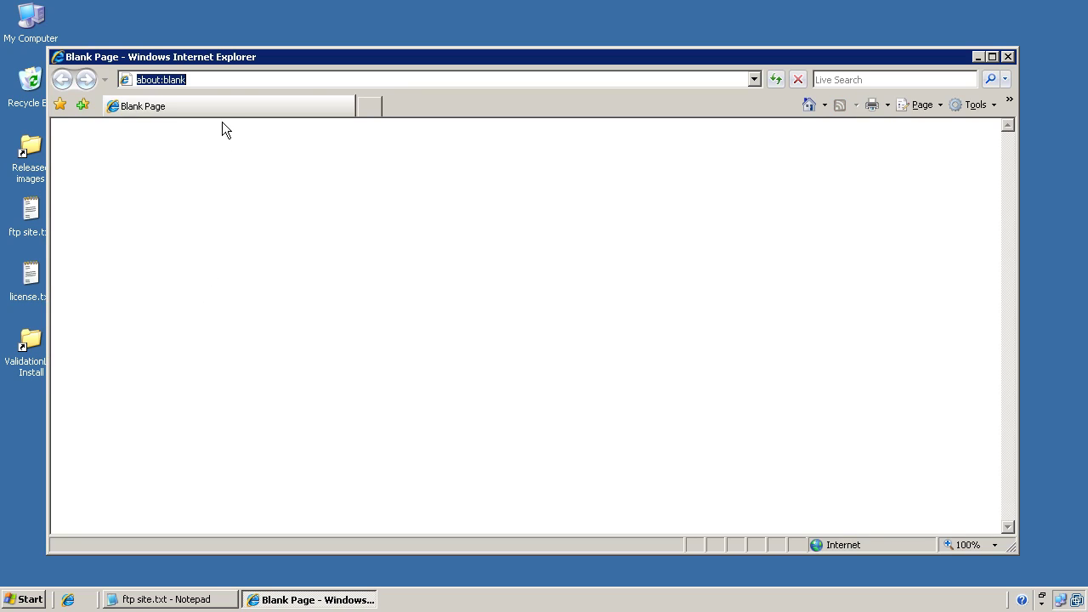
type("ftp://ftp.csisoft.com/IdactLite/")
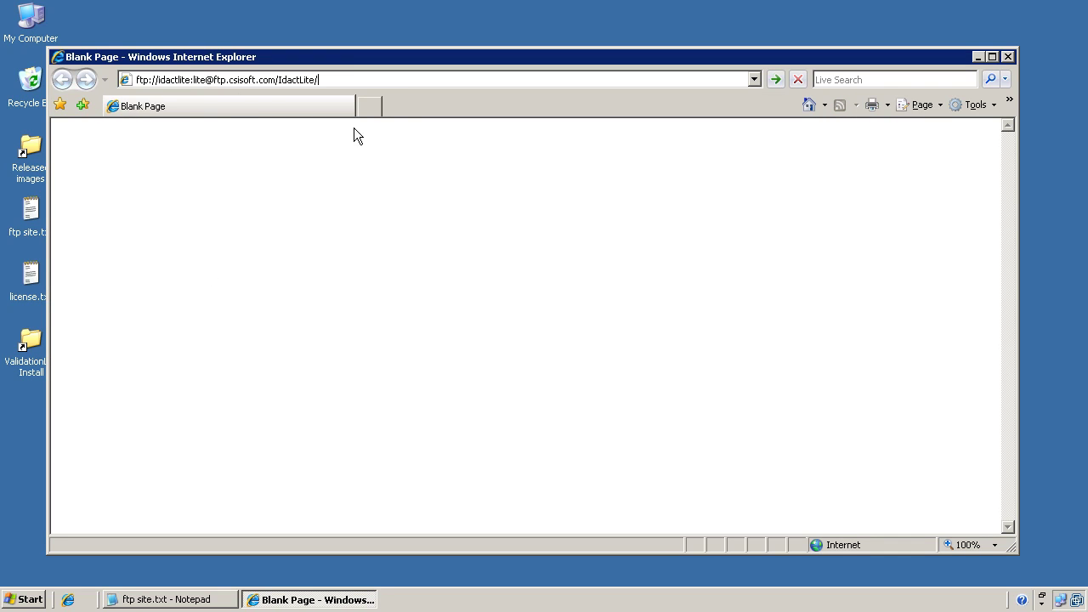
key("Return")
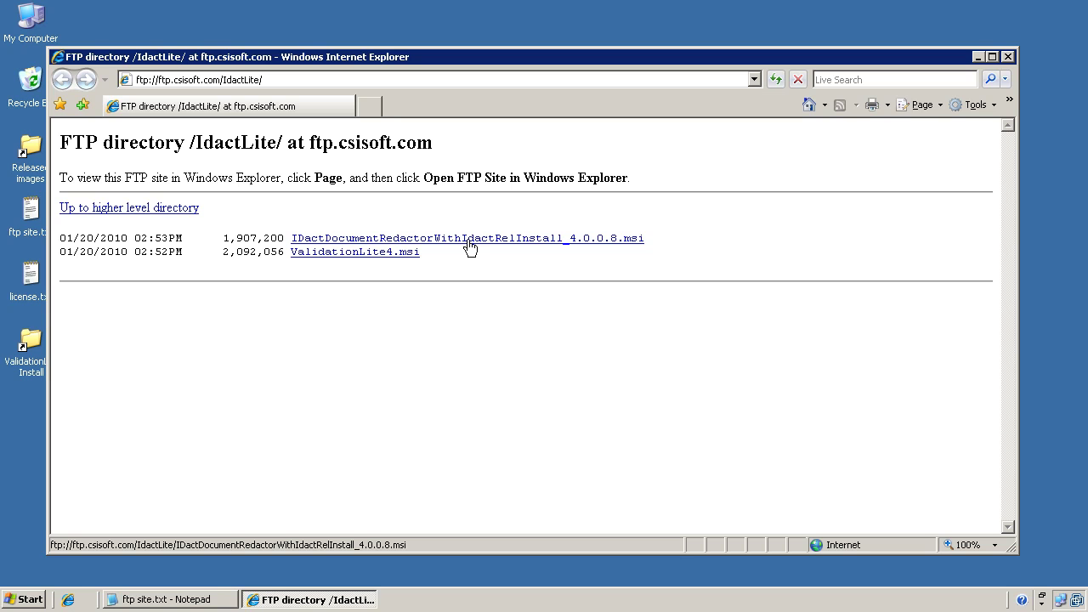
left_click(1009, 58)
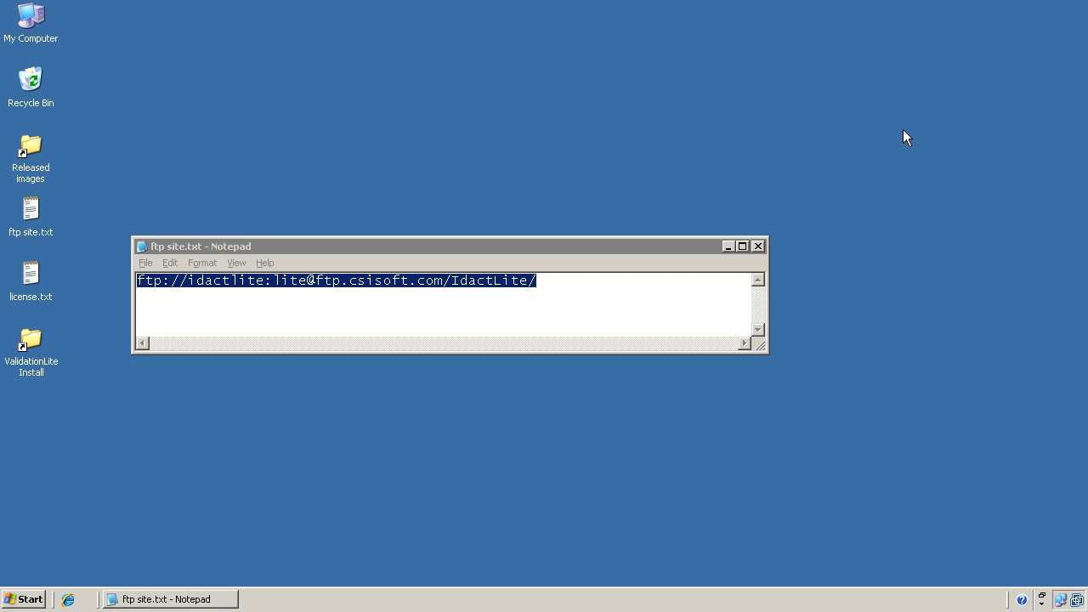
left_click(757, 245)
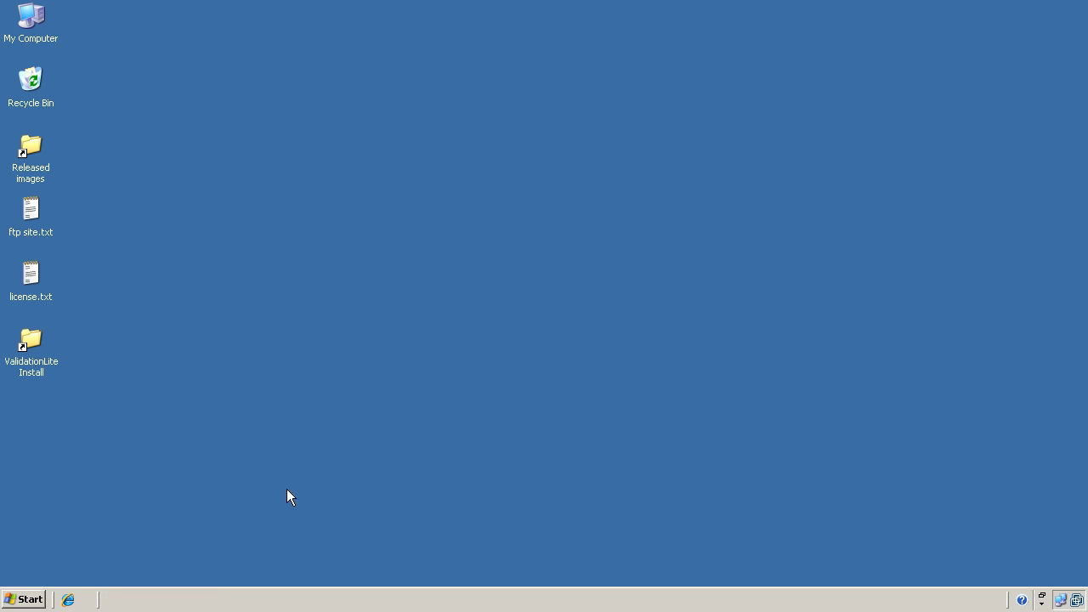
Examine the document class and form under ValidationLiteBatch in Kofax Capture Administration, and close the program.
left_click(13, 603)
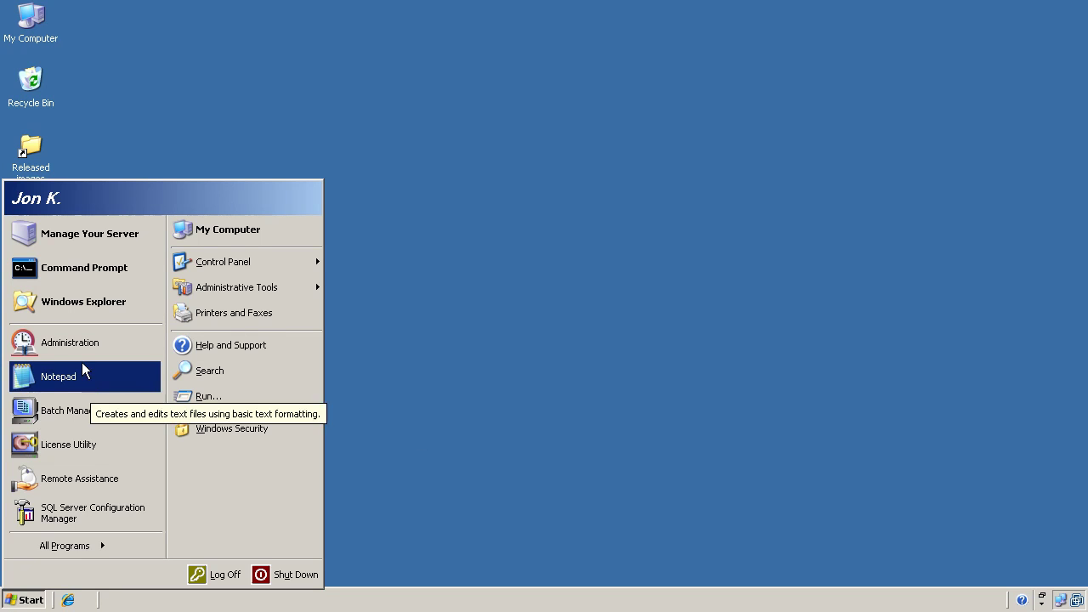
left_click(153, 341)
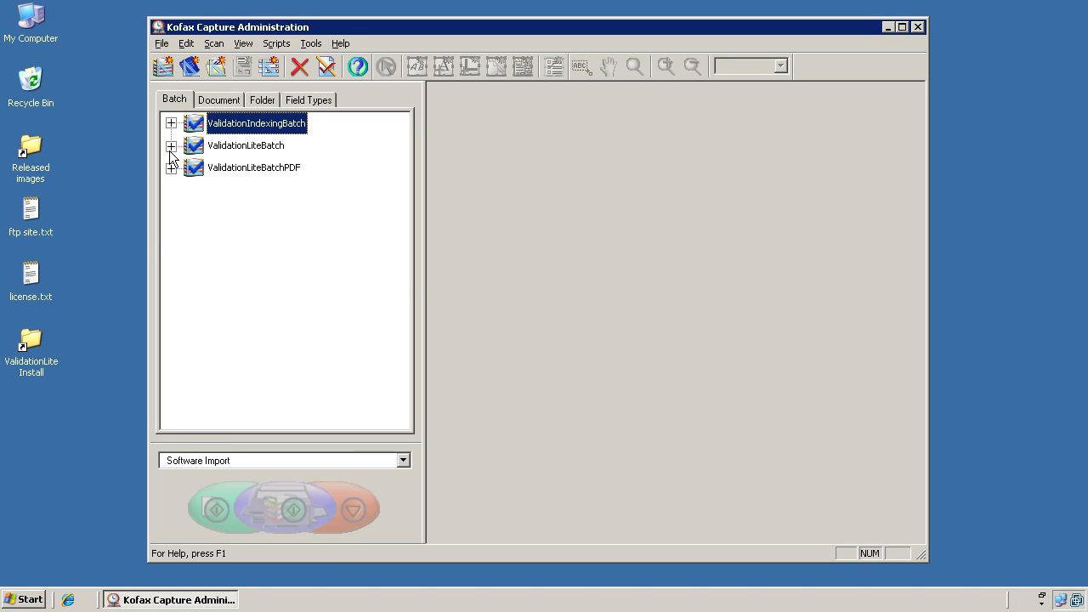
left_click(171, 145)
left_click(194, 167)
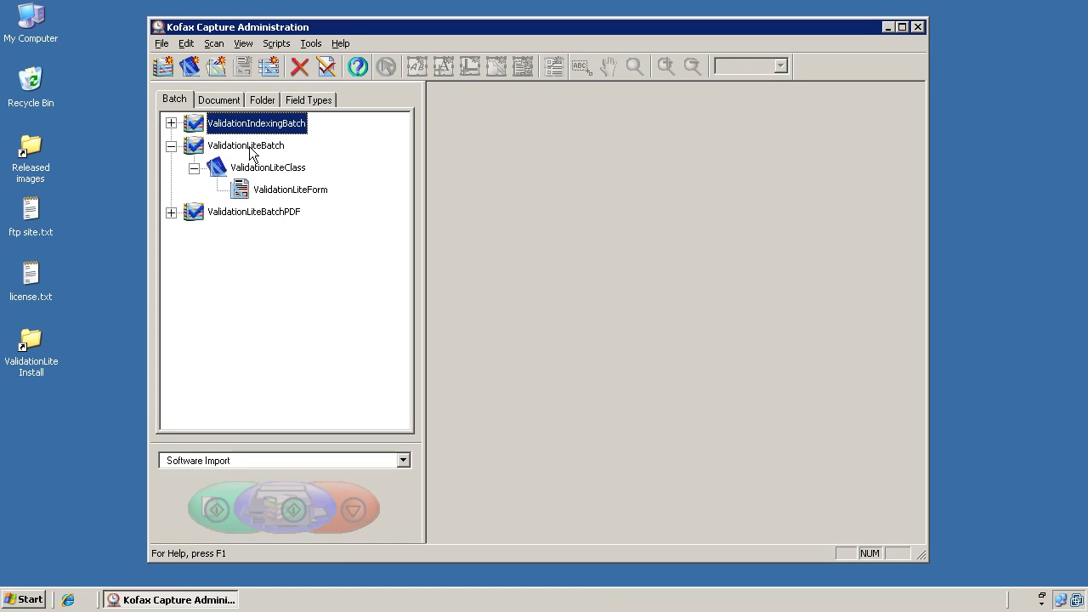
left_click(251, 146)
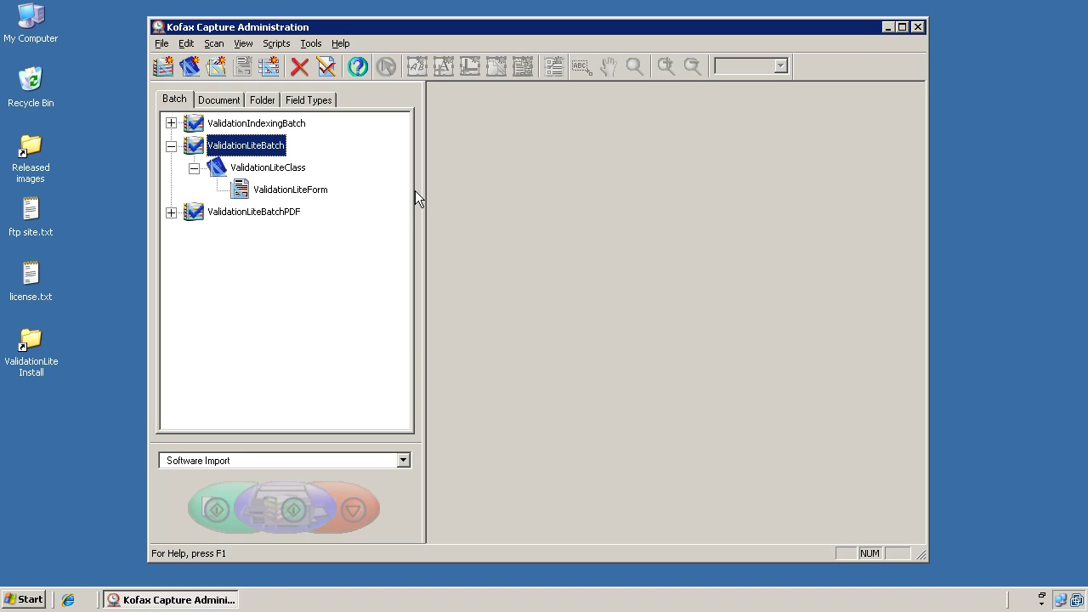
left_click(917, 27)
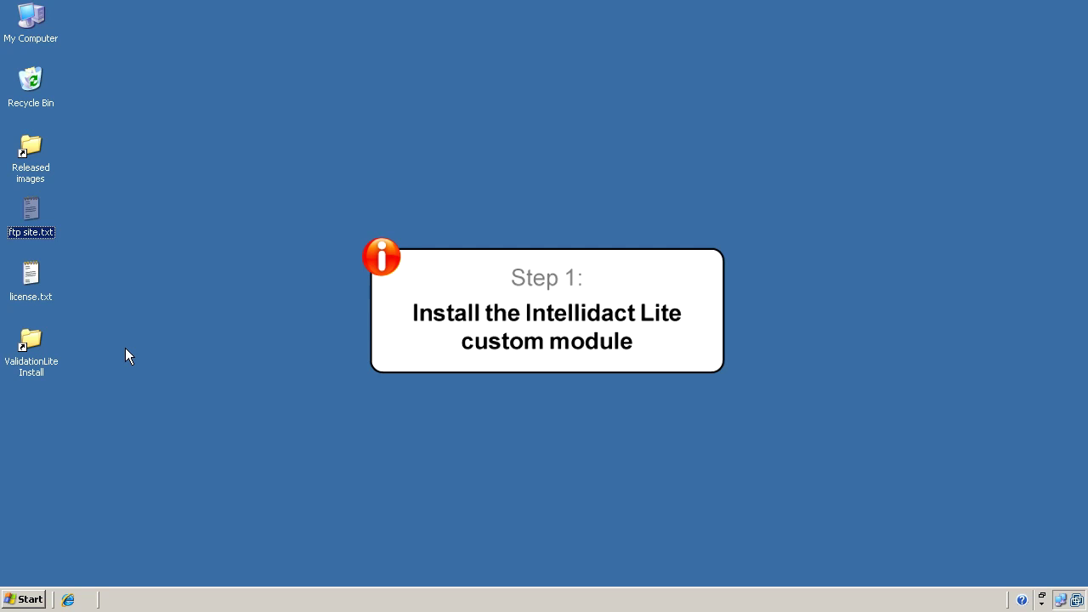
Install Validation Lite from ValidationLite4.msi in the ValidationLite Install folder, keeping the default installation folder.
double_click(32, 338)
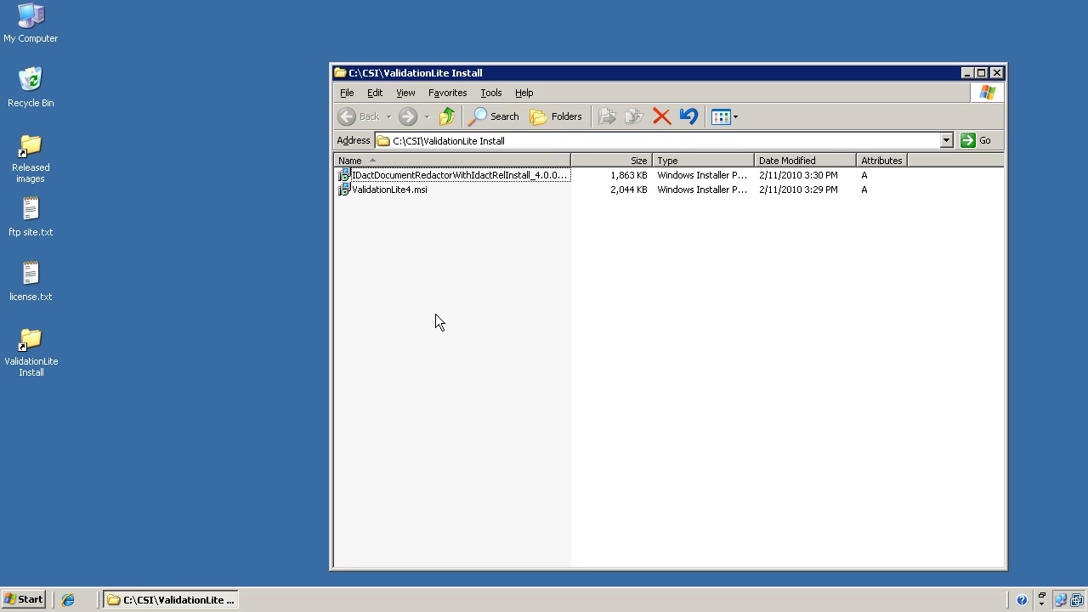
left_click(401, 189)
double_click(400, 189)
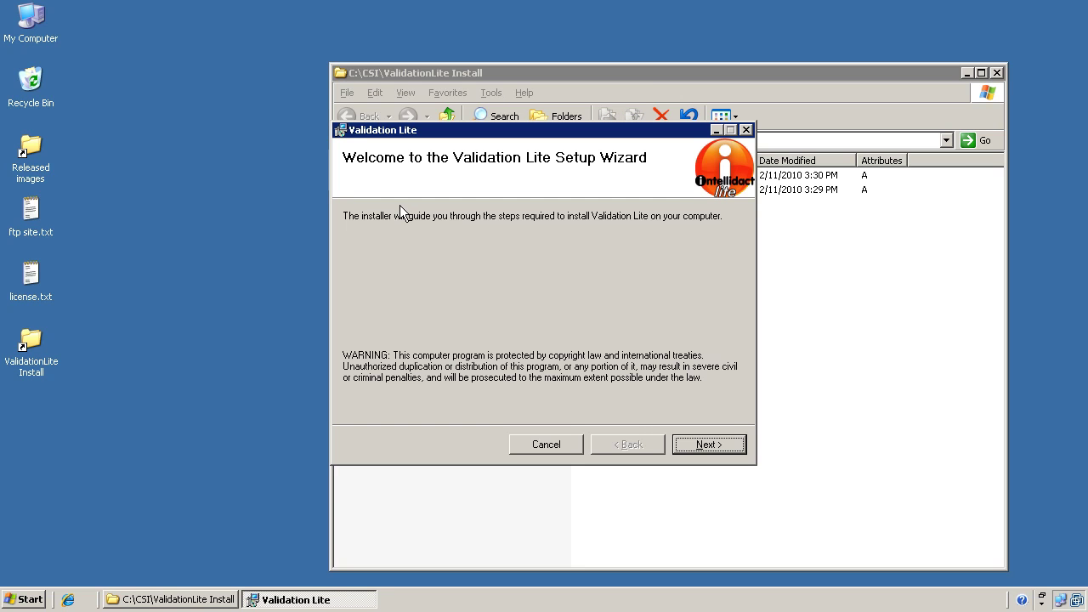
left_click(721, 450)
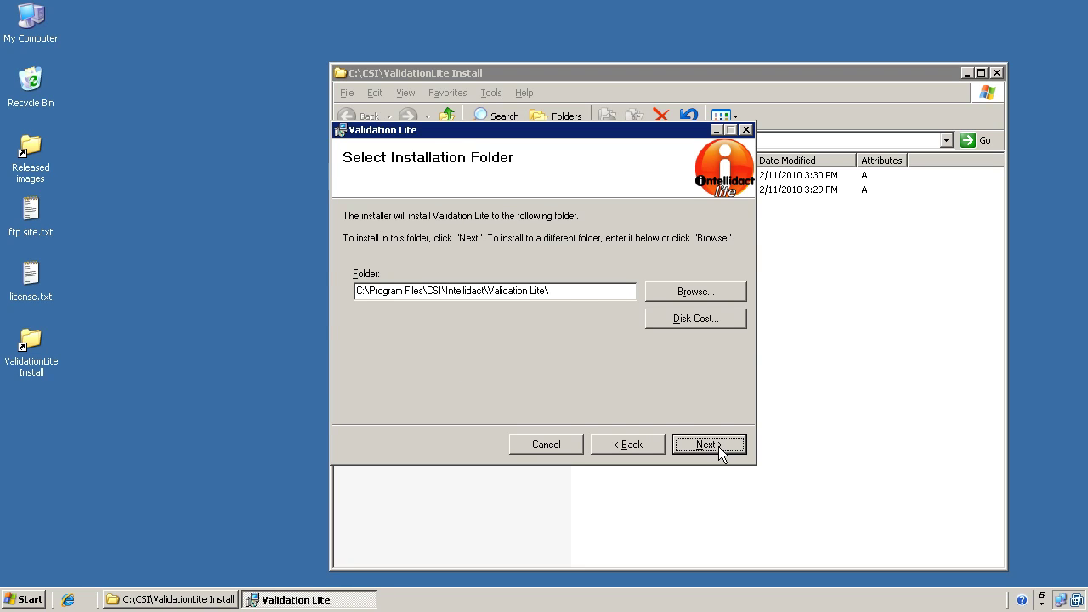
left_click(719, 449)
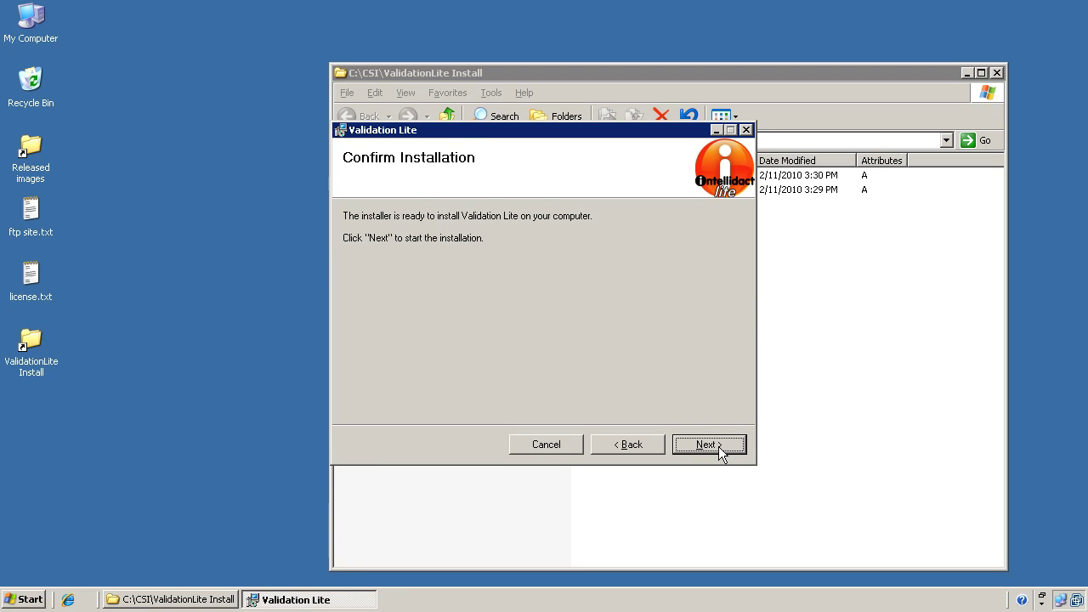
left_click(719, 446)
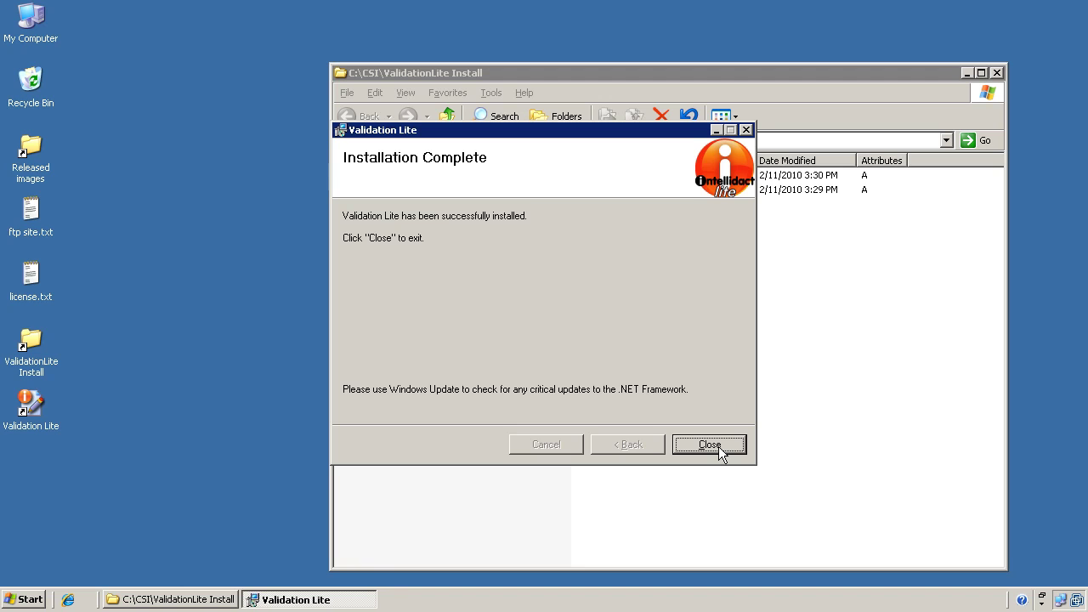
left_click(719, 446)
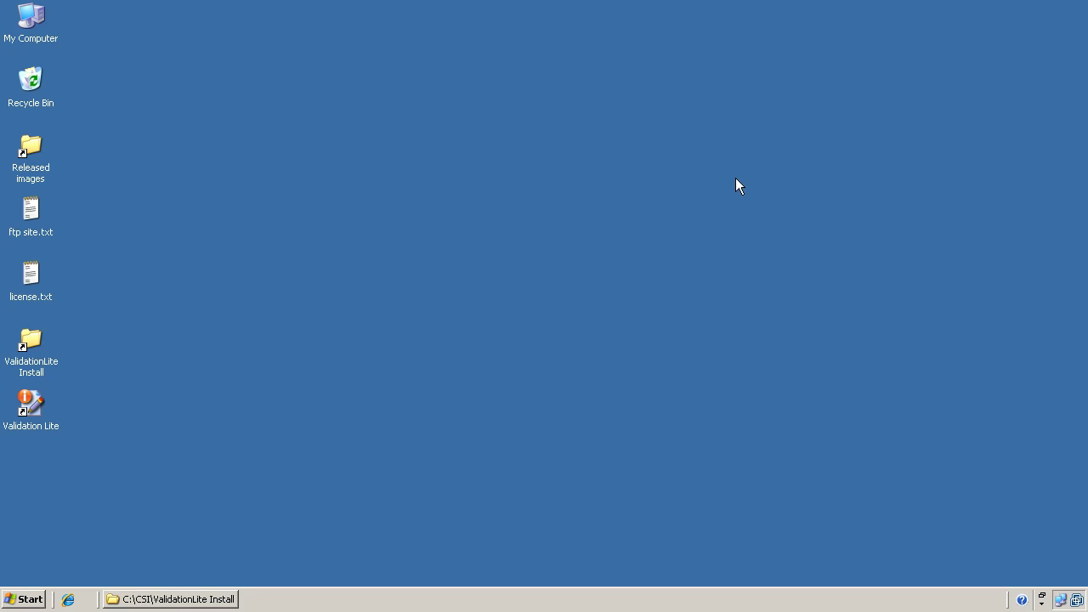
Open the folder C:\Program Files\Kofax\CaptureSS\ServLib\Bin in Windows Explorer.
left_click(24, 601)
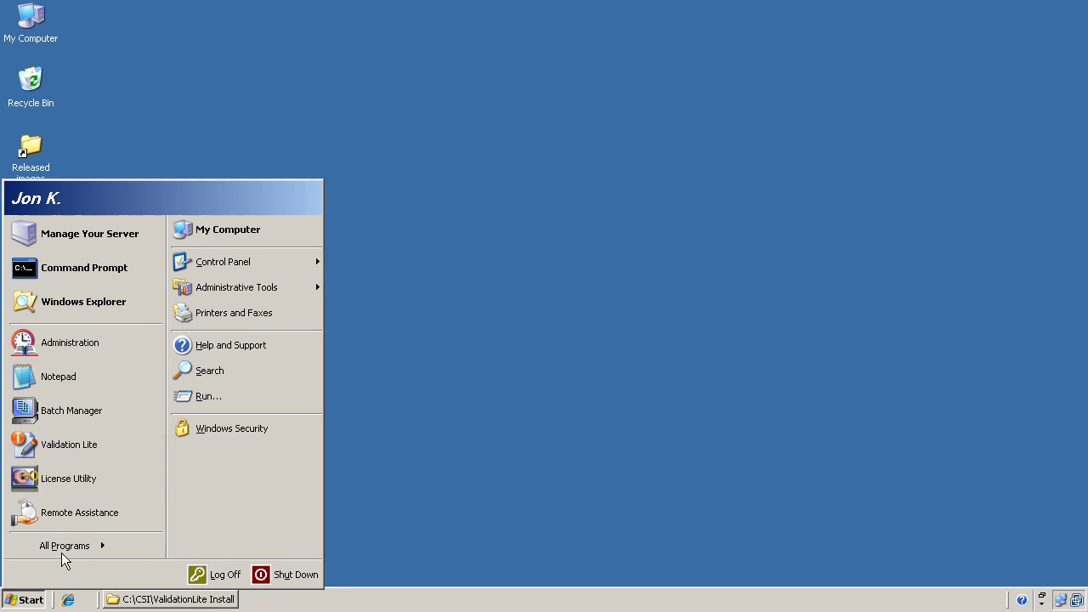
right_click(28, 602)
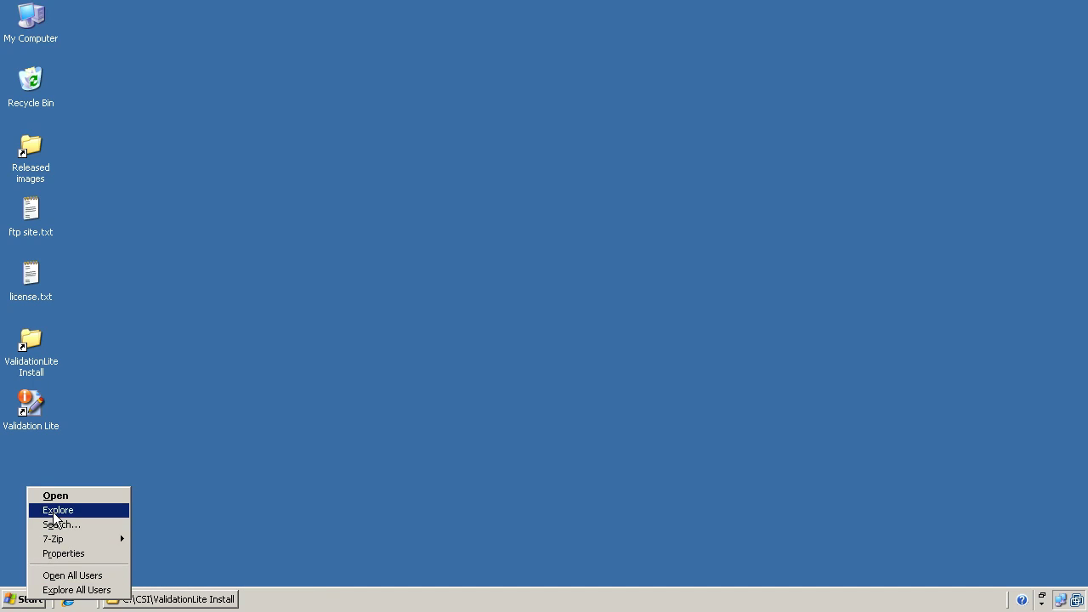
left_click(56, 510)
left_click(327, 326)
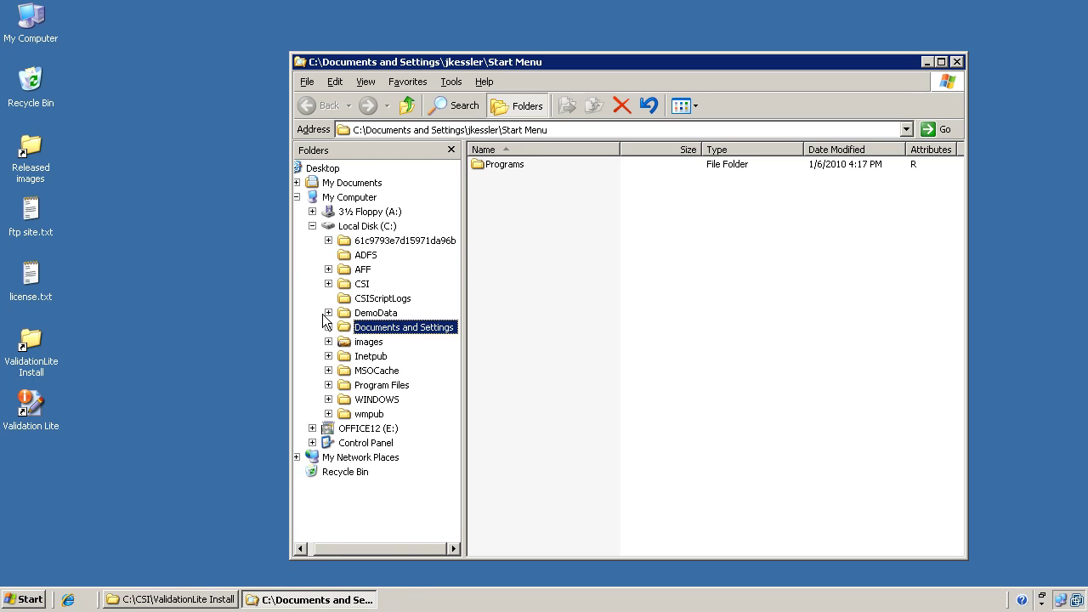
left_click(328, 384)
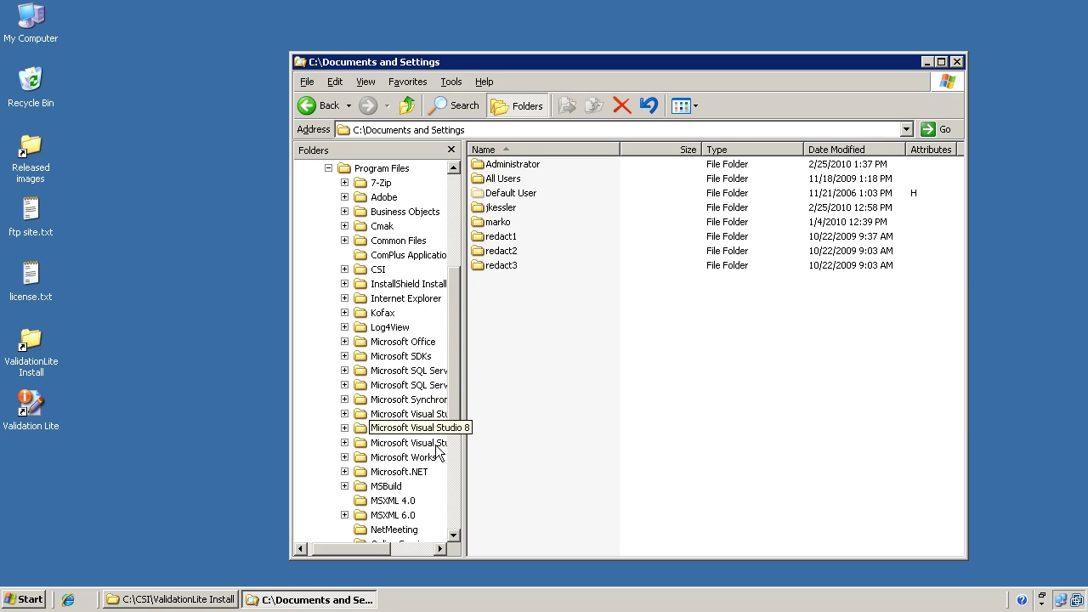
left_click(345, 312)
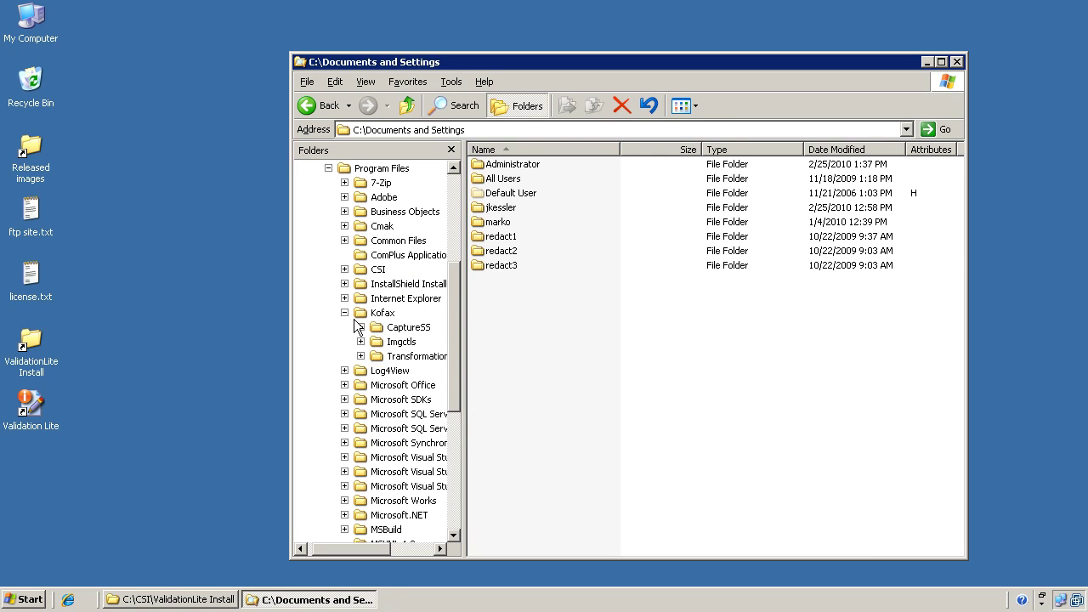
left_click(361, 327)
left_click(376, 355)
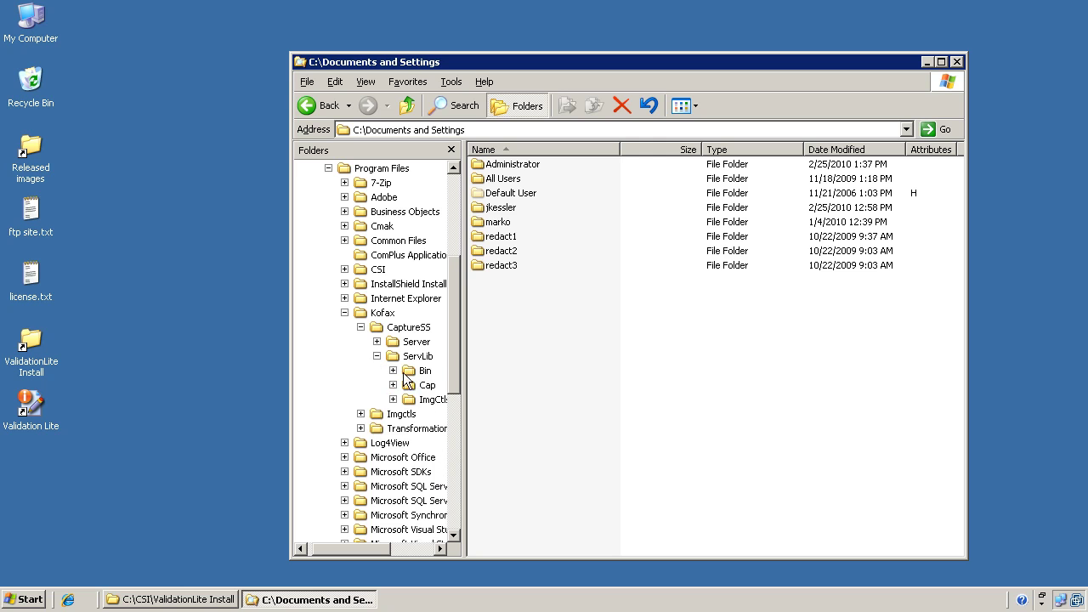
left_click(409, 374)
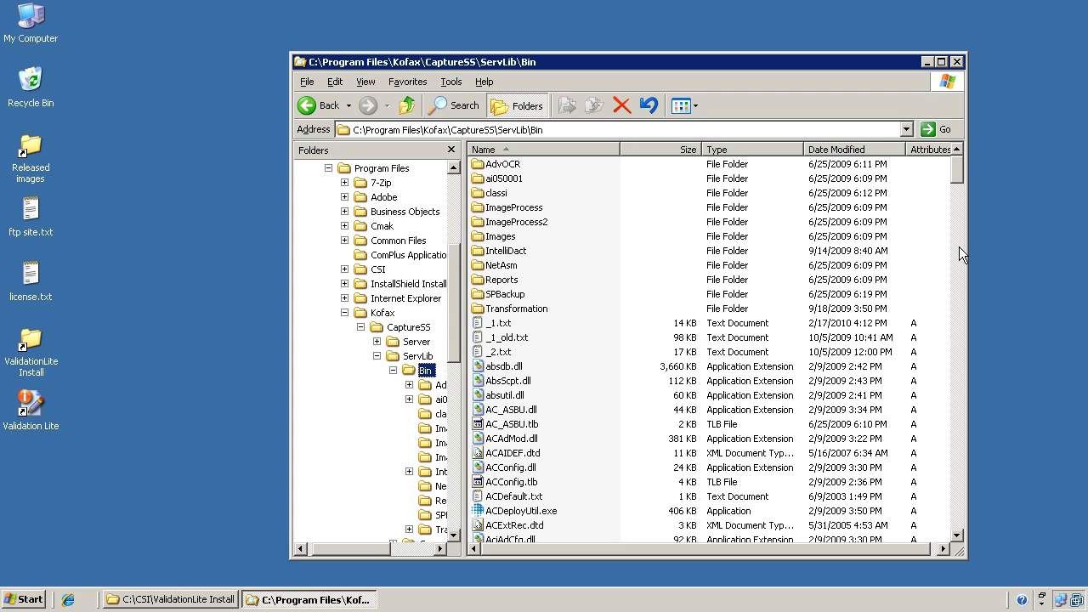
Run CSICustomModule.exe from the Bin folder and create the AEX file for the ValidationLite application.
left_click_drag(963, 178, 957, 286)
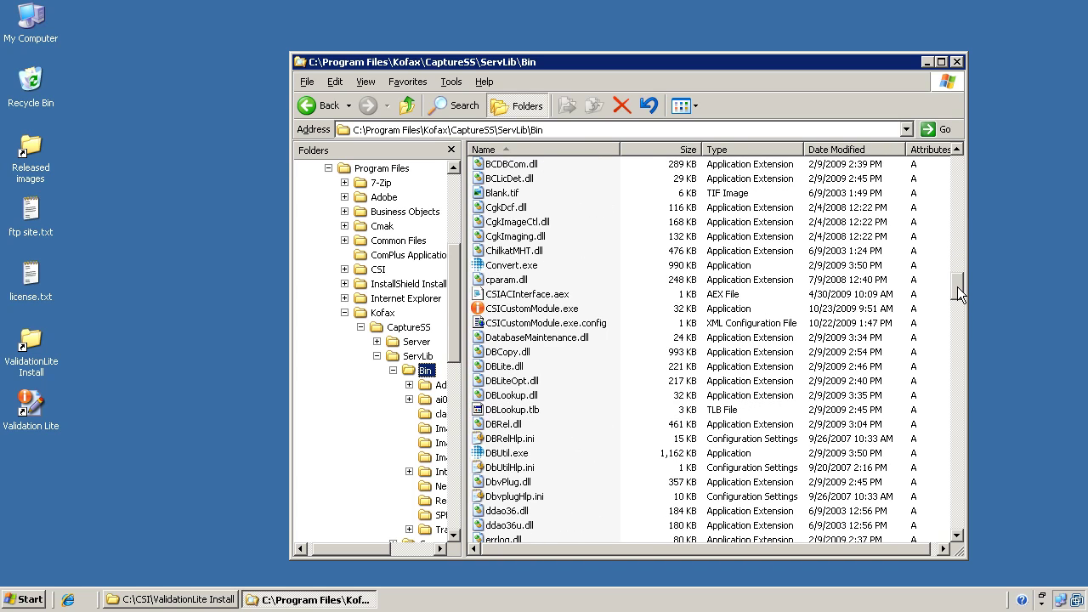
left_click(513, 312)
mouse_move(511, 315)
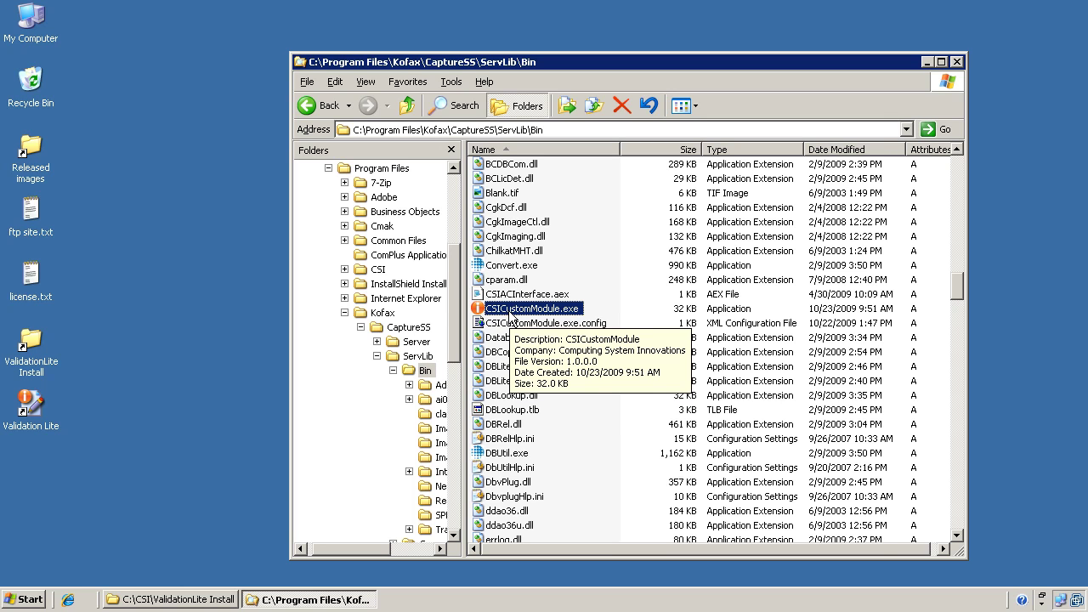
double_click(510, 311)
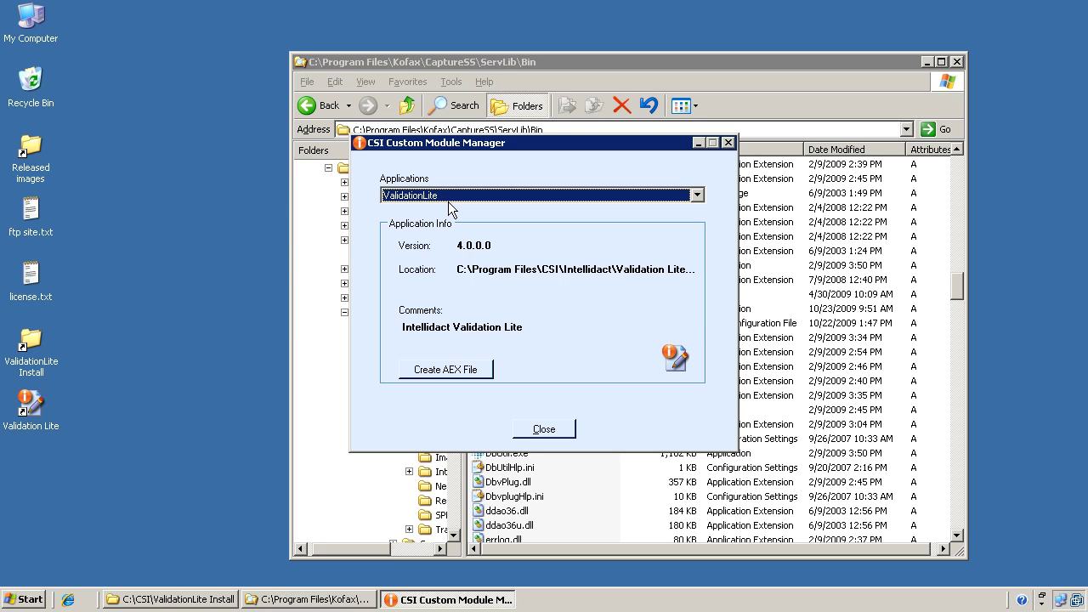
left_click(463, 372)
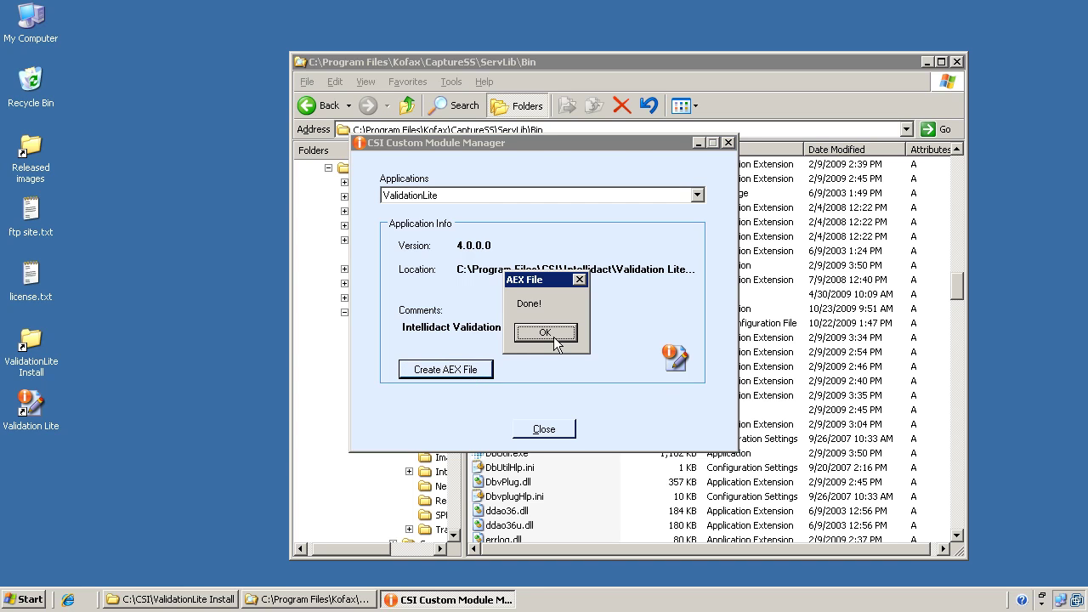
left_click(545, 332)
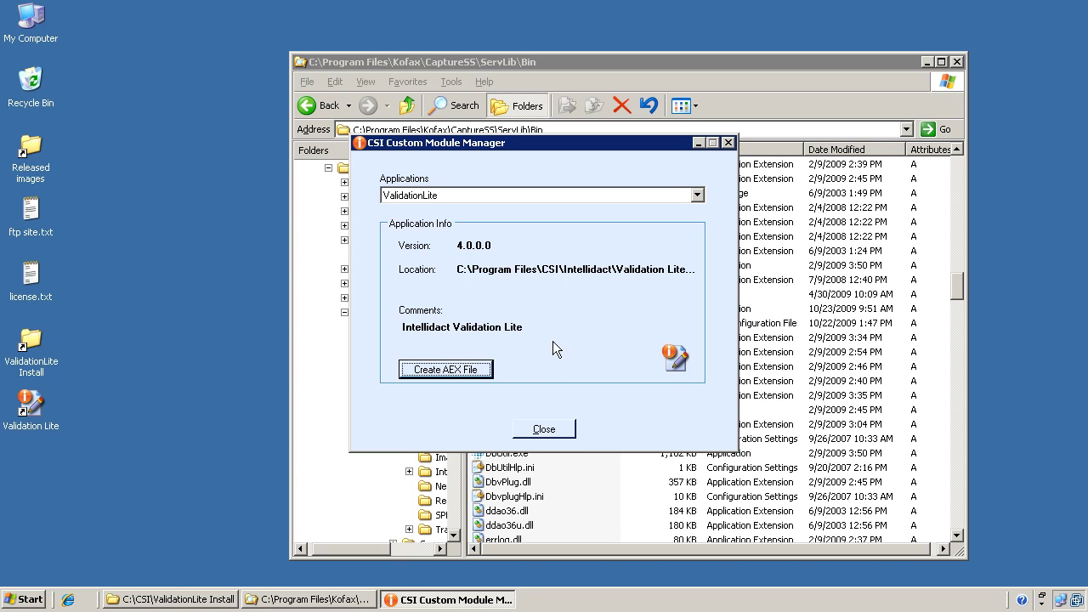
left_click(544, 428)
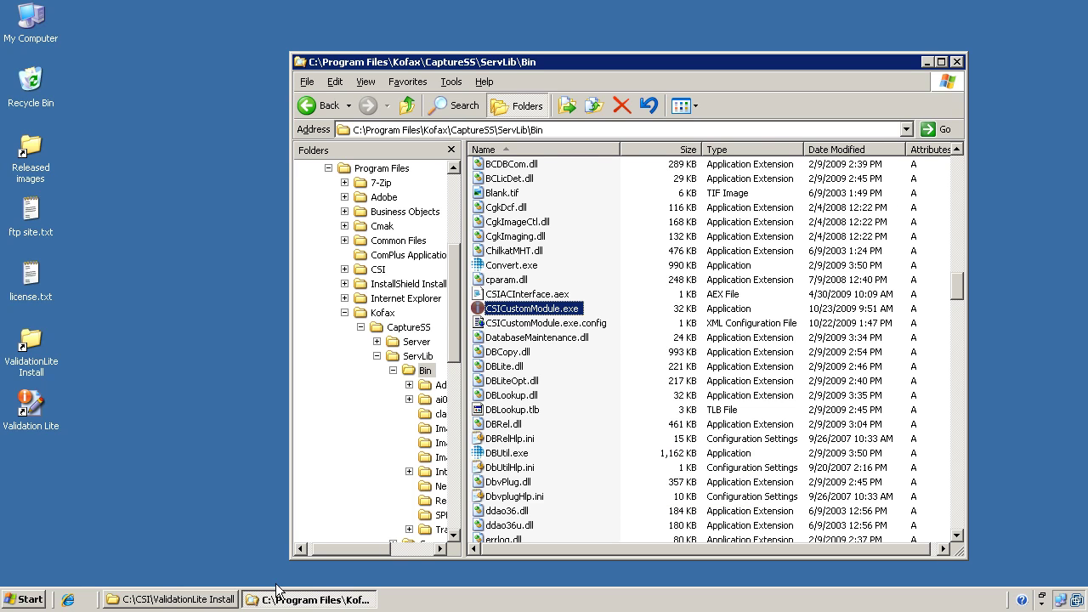
Install the release script from the IDactDocumentRedactorWithIdactRelInstall package in the ValidationLite Install folder, keeping the default folder, and close that folder.
left_click(225, 599)
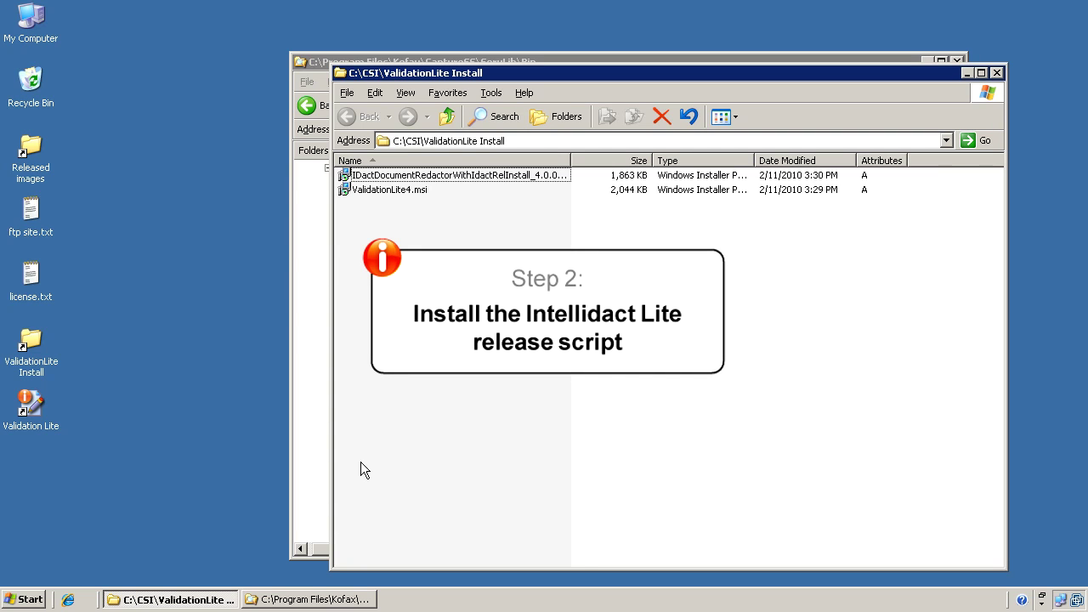
left_click(452, 176)
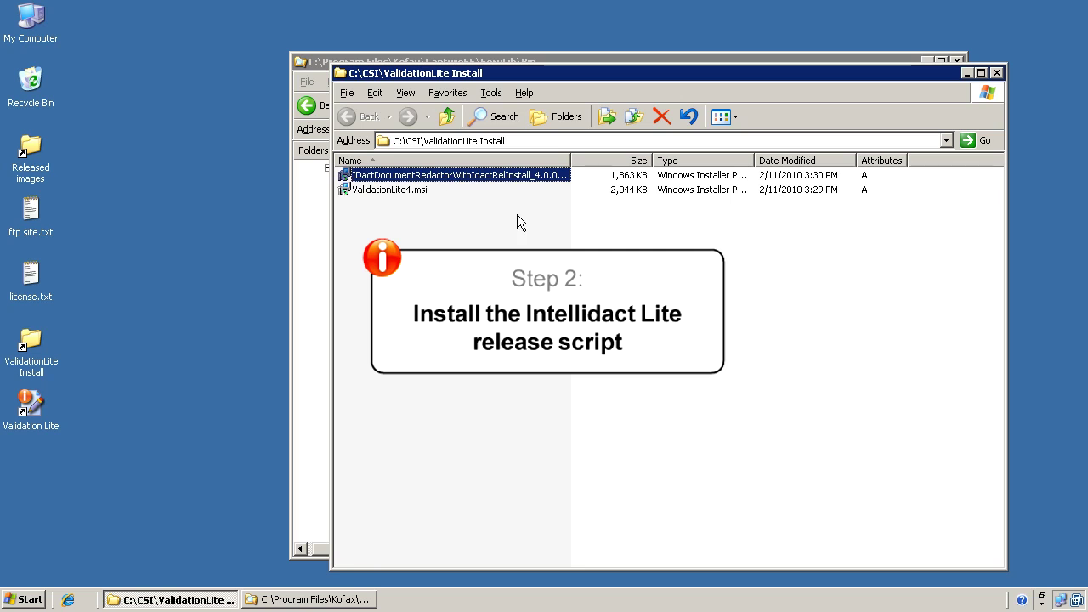
double_click(476, 173)
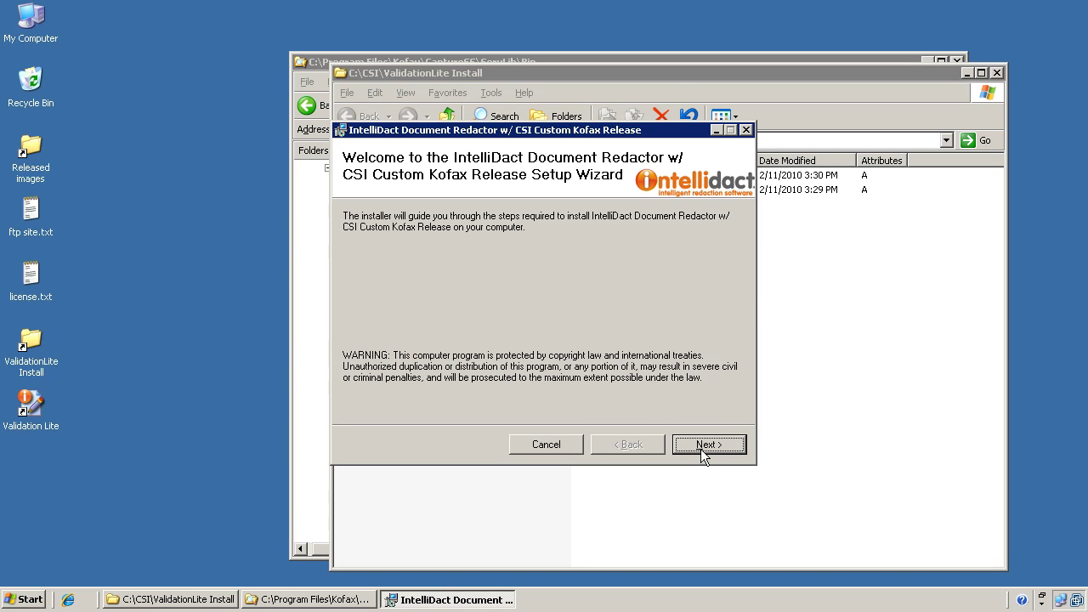
left_click(712, 451)
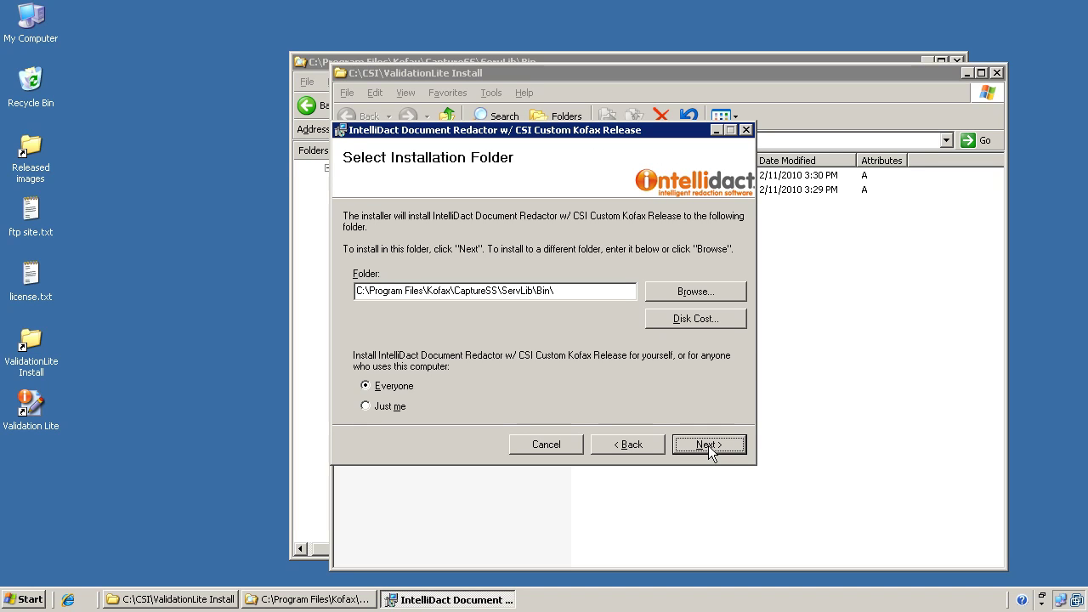
left_click(708, 447)
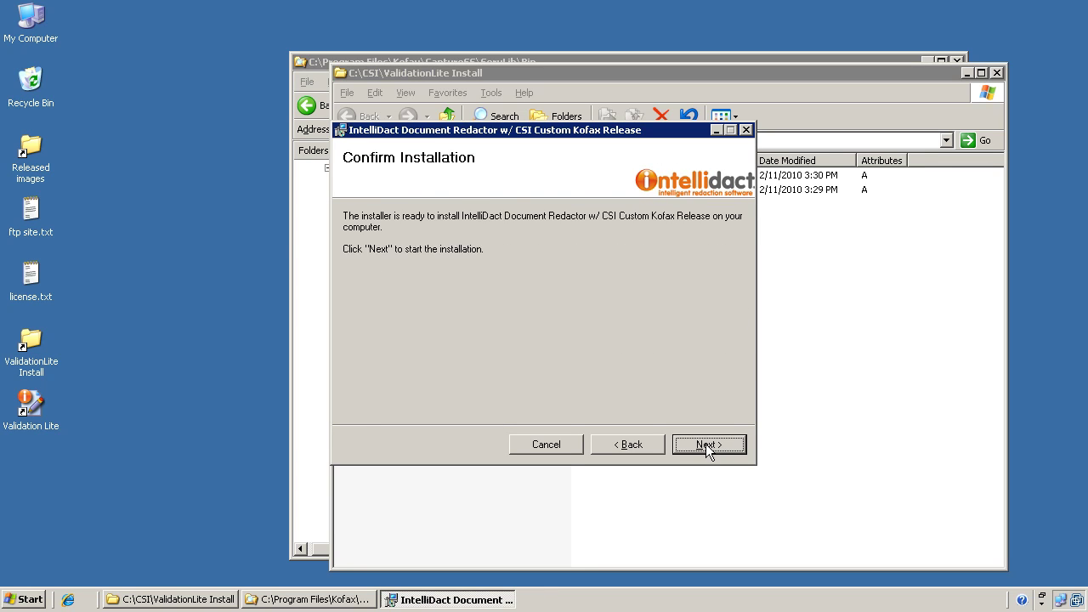
left_click(706, 447)
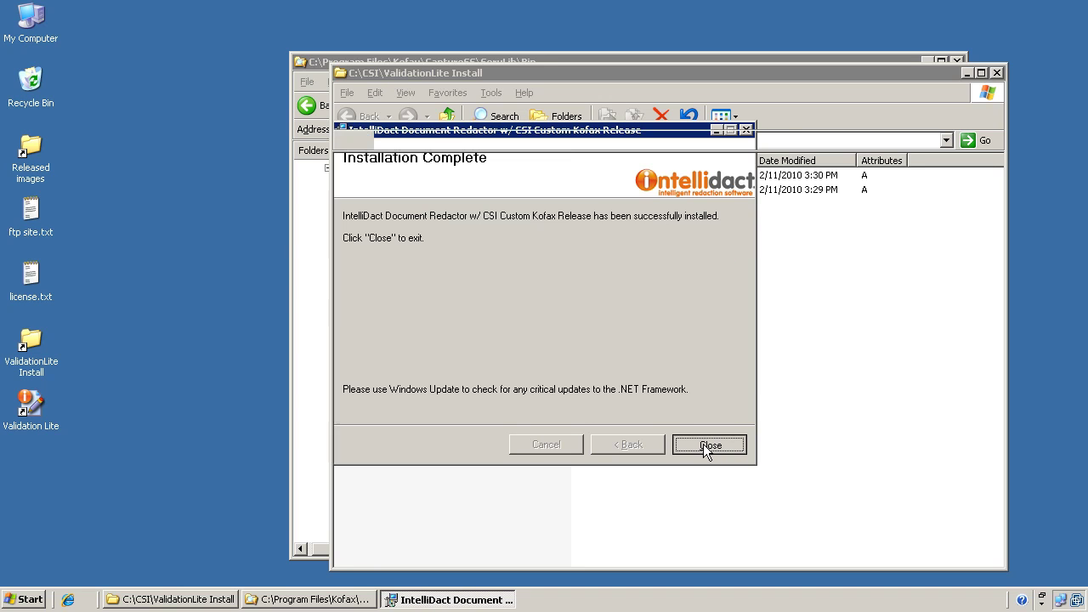
left_click(705, 447)
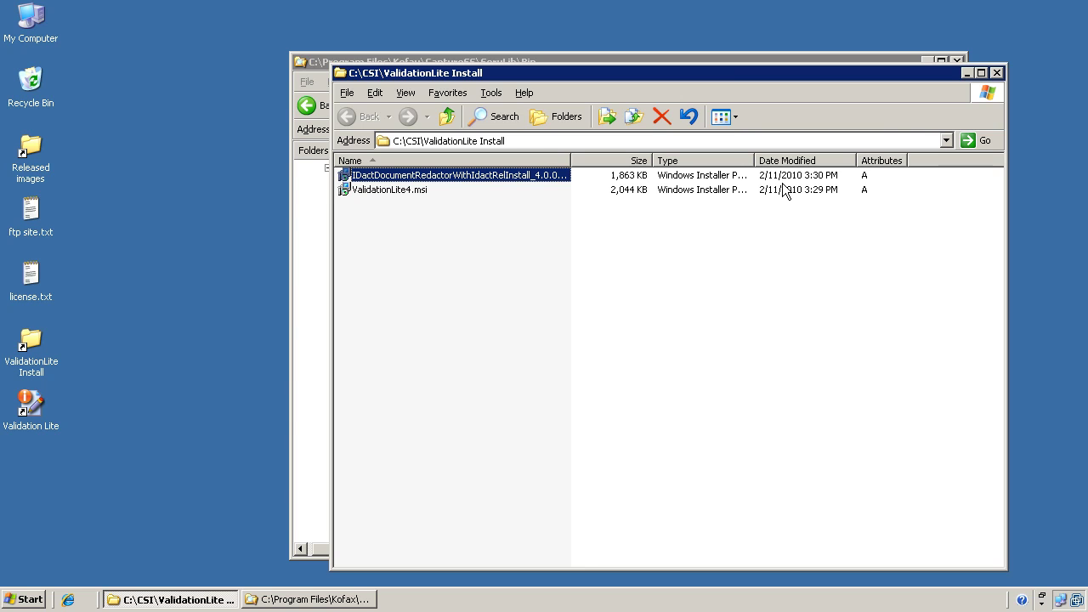
left_click(997, 73)
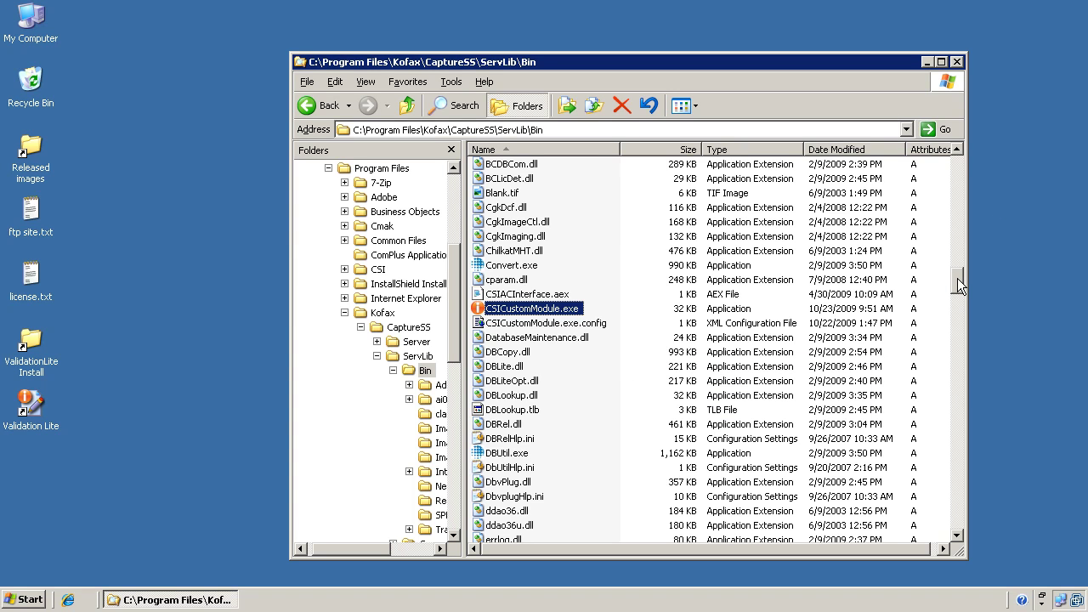
Start Kofax Capture Administration.
left_click_drag(957, 278, 957, 284)
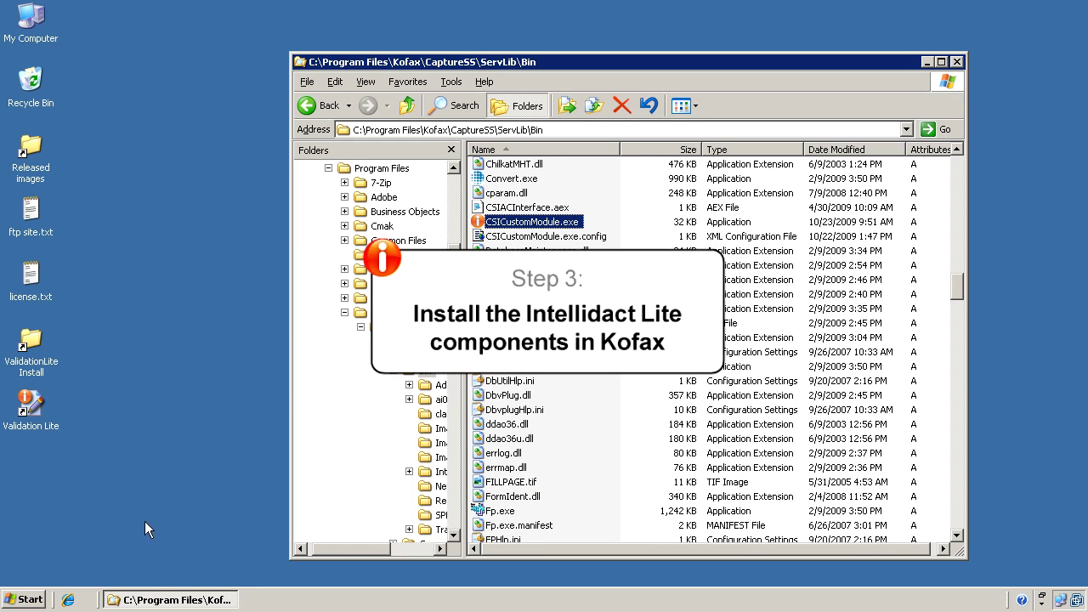
left_click(38, 601)
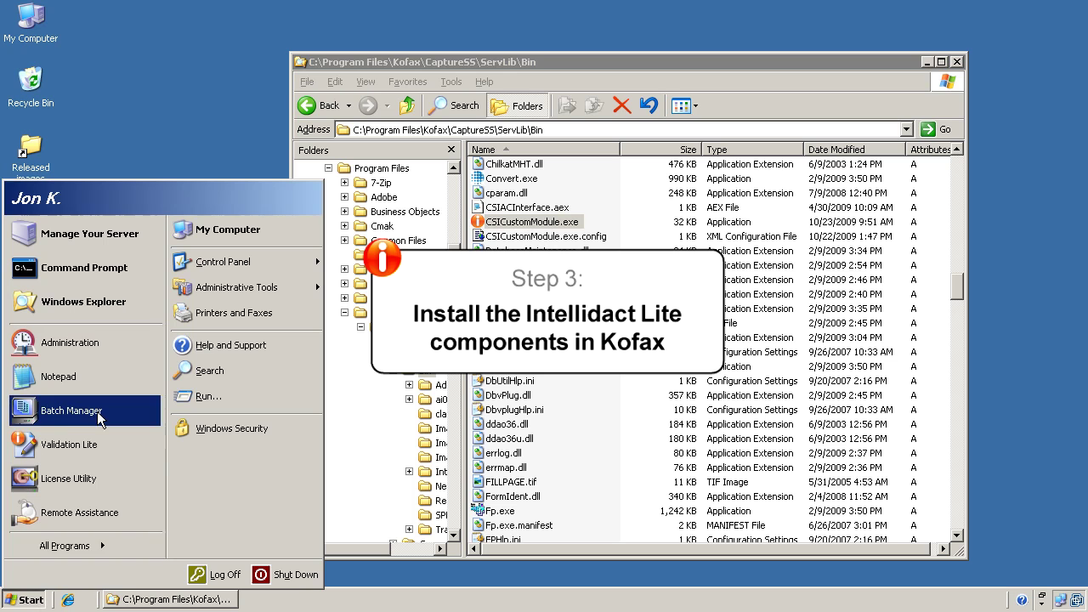
key("Escape")
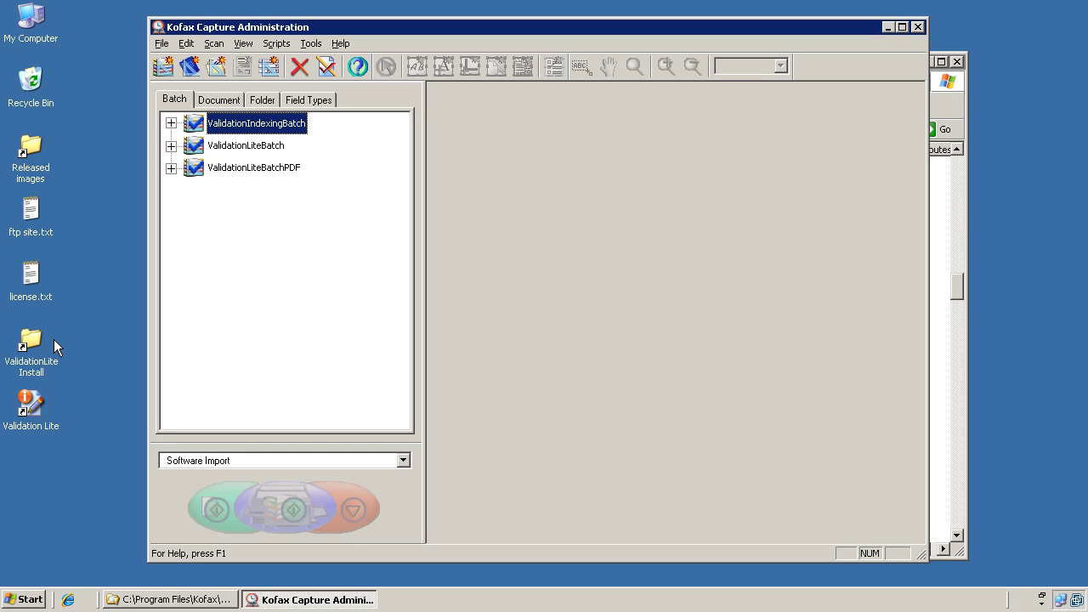
Install the ValidationLite custom module from ValidationLite.aex in the Bin folder through the Custom Module Manager, and close the manager.
left_click(311, 44)
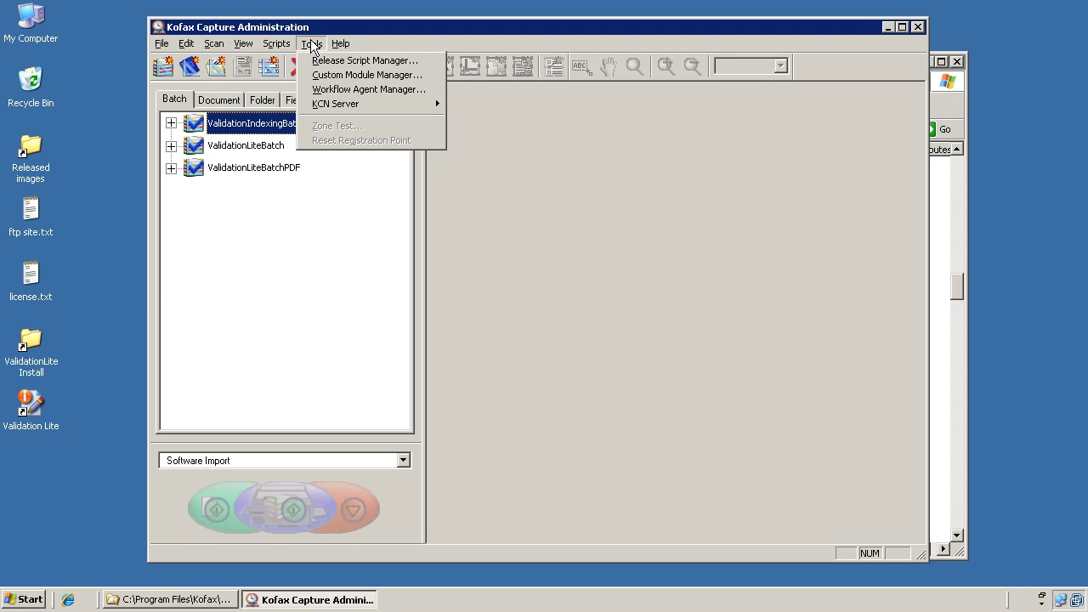
left_click(334, 75)
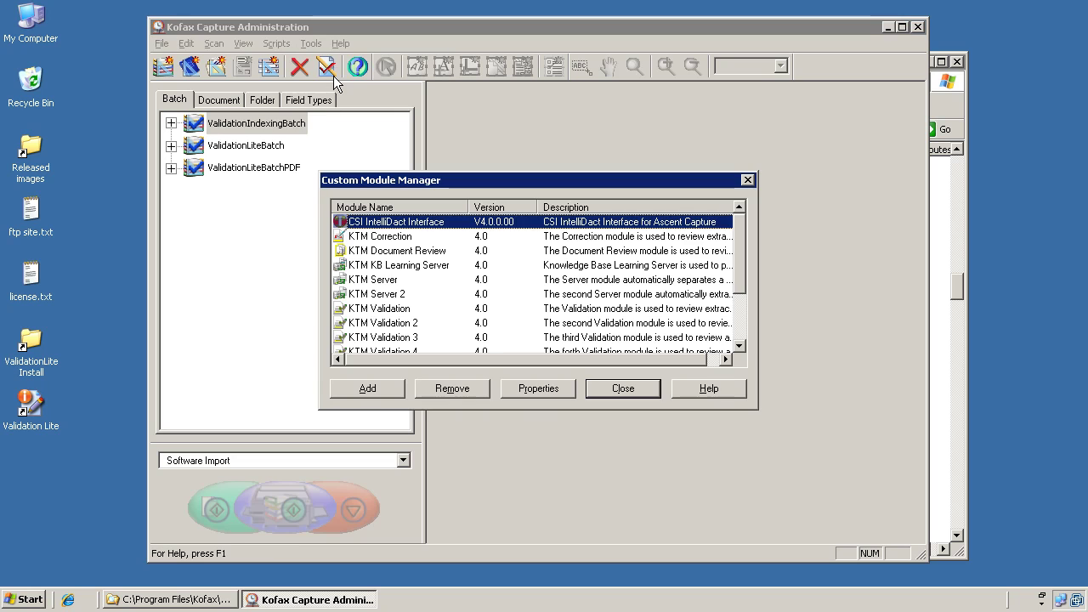
left_click(371, 388)
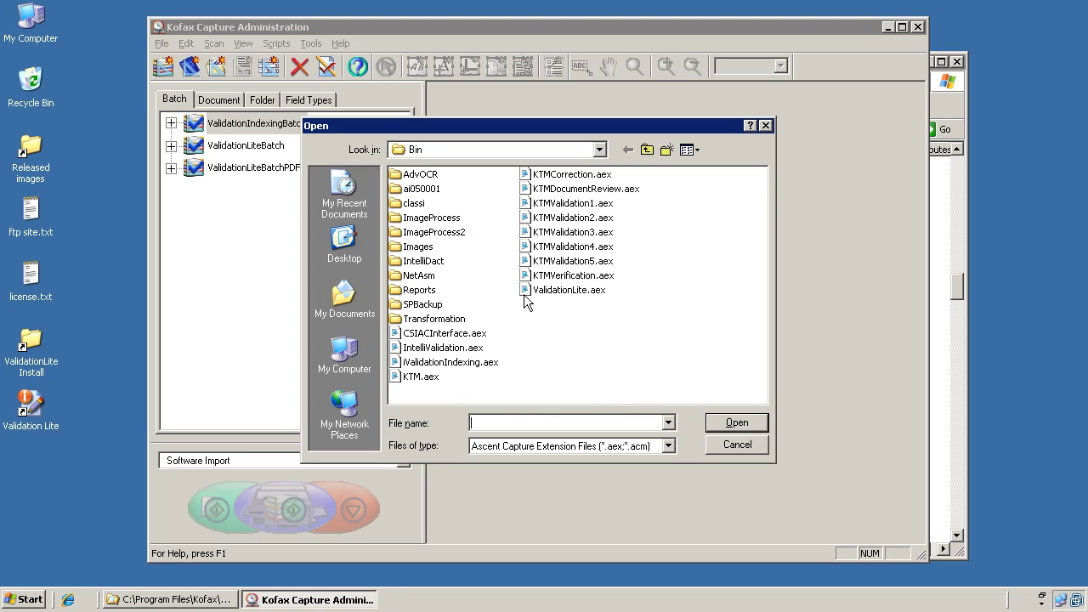
left_click(562, 293)
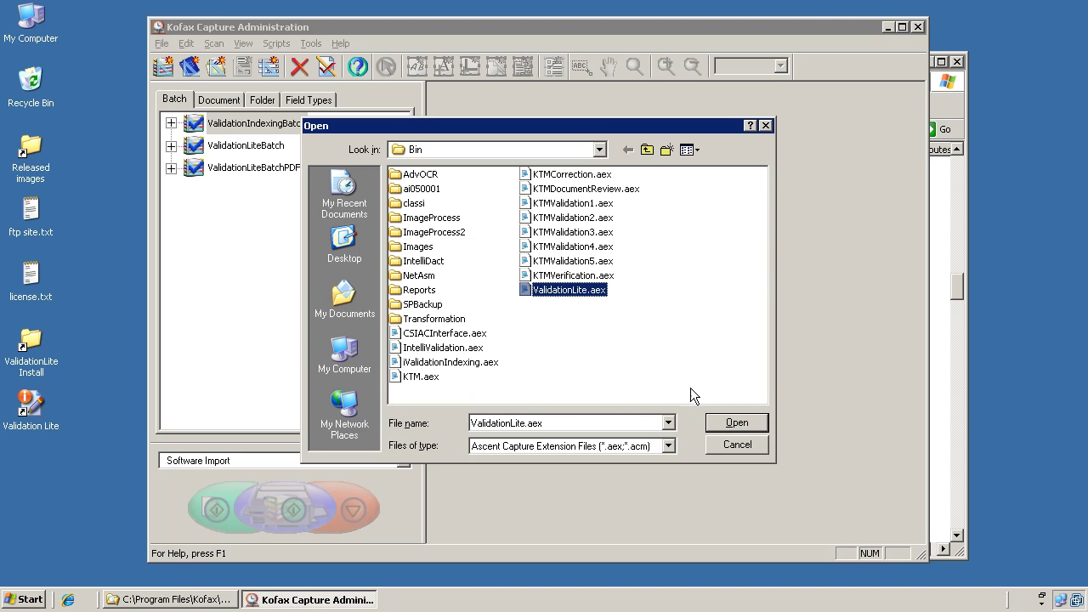
left_click(736, 423)
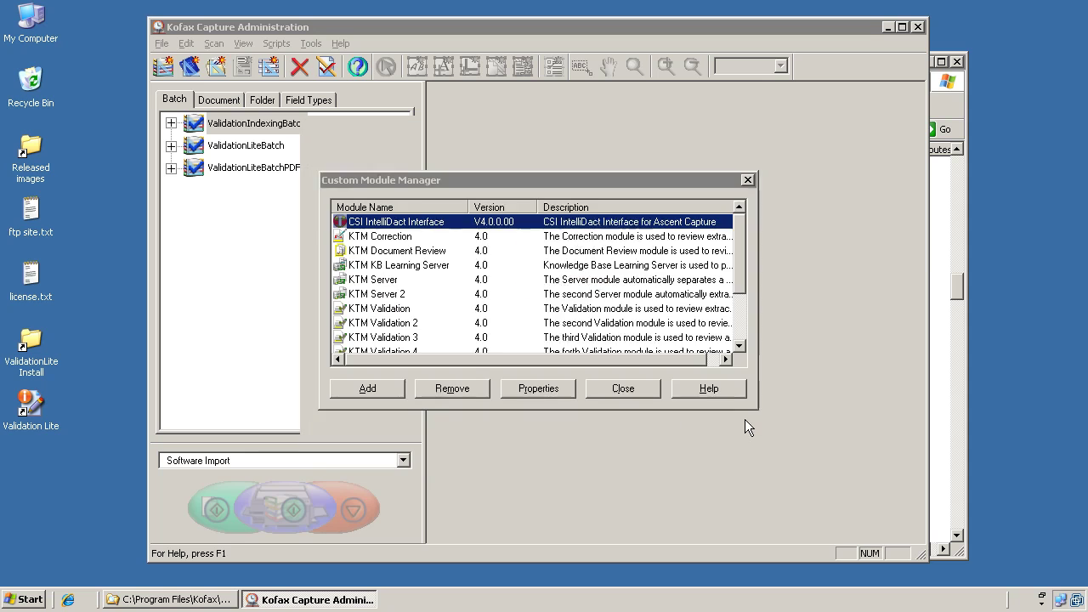
left_click(473, 250)
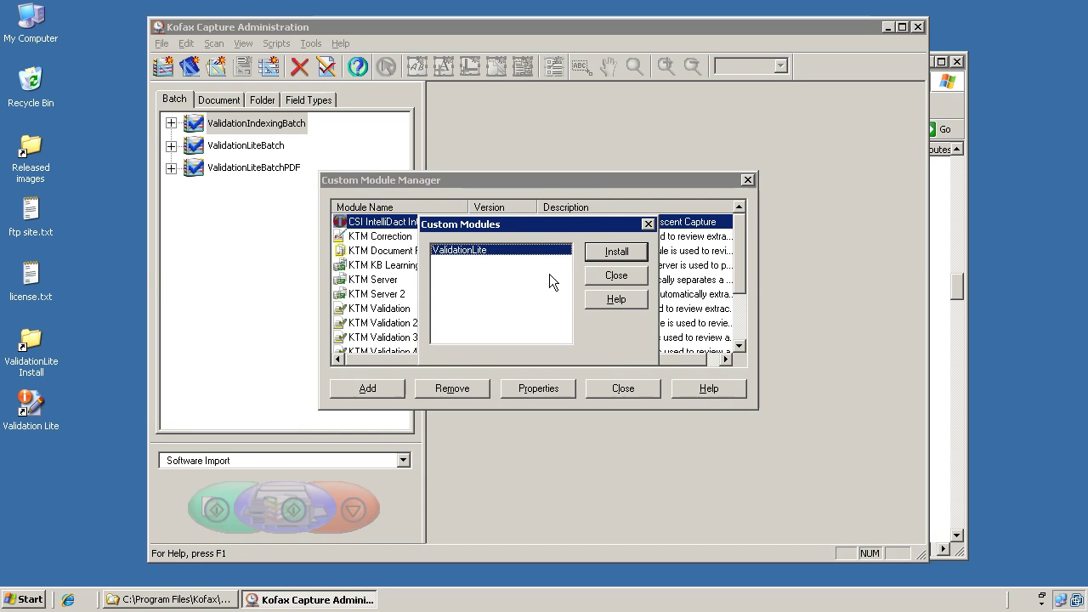
left_click(621, 252)
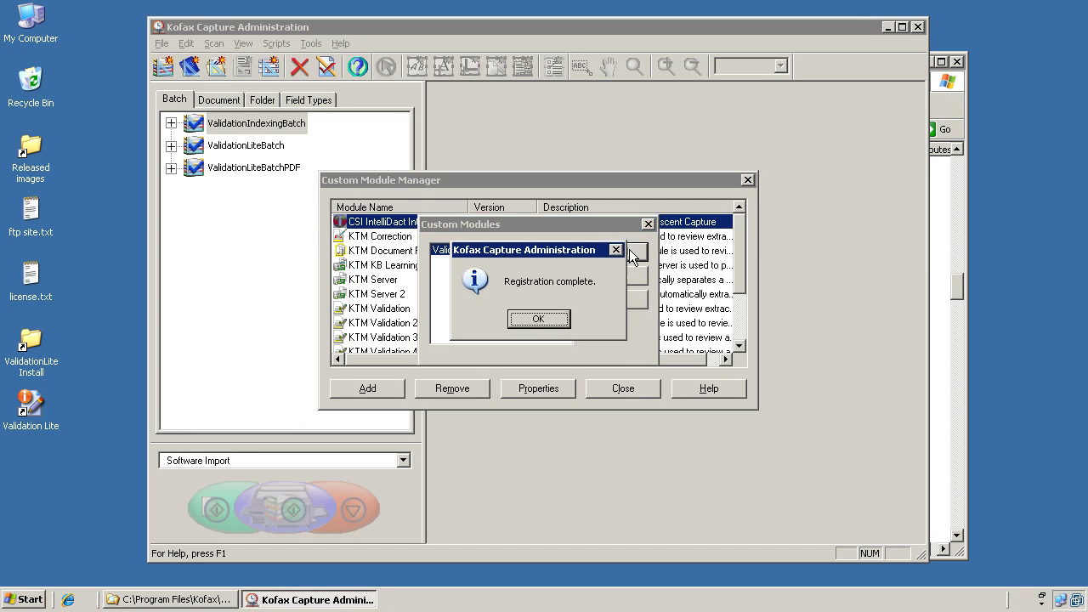
left_click(539, 319)
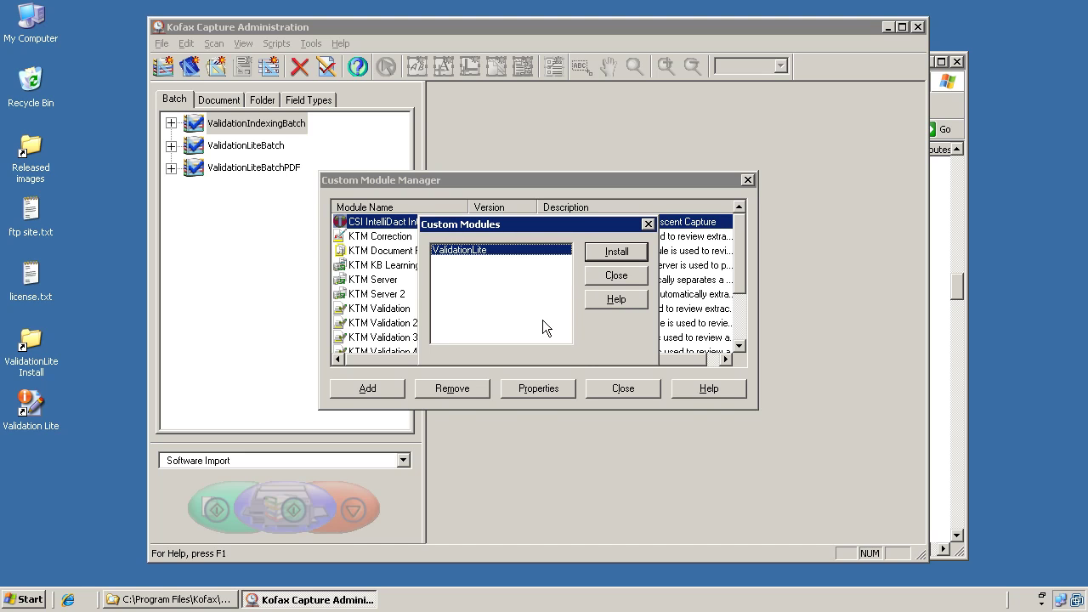
left_click(620, 275)
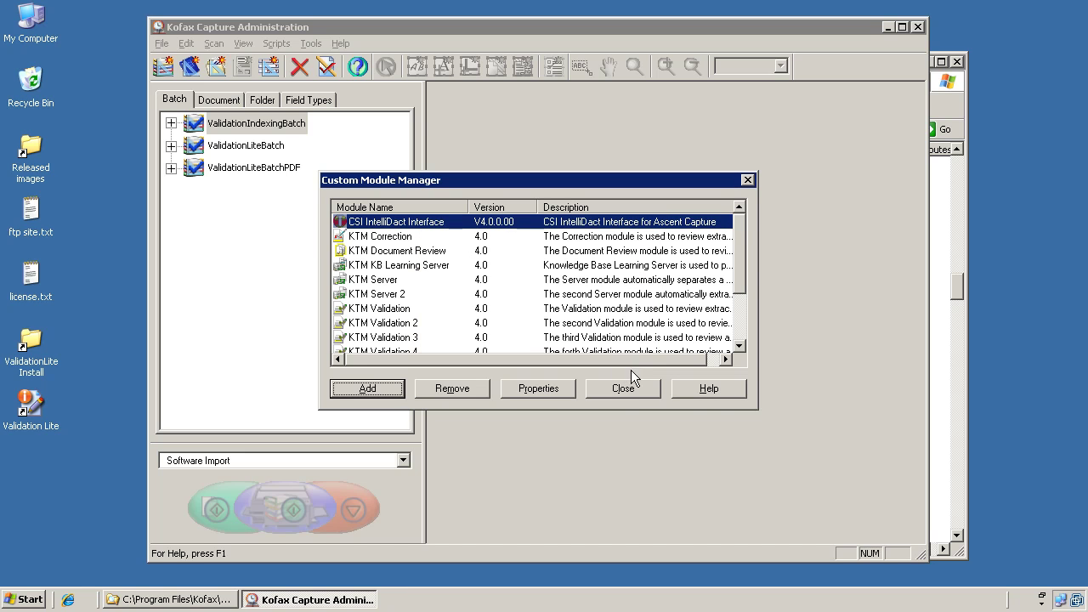
left_click(629, 388)
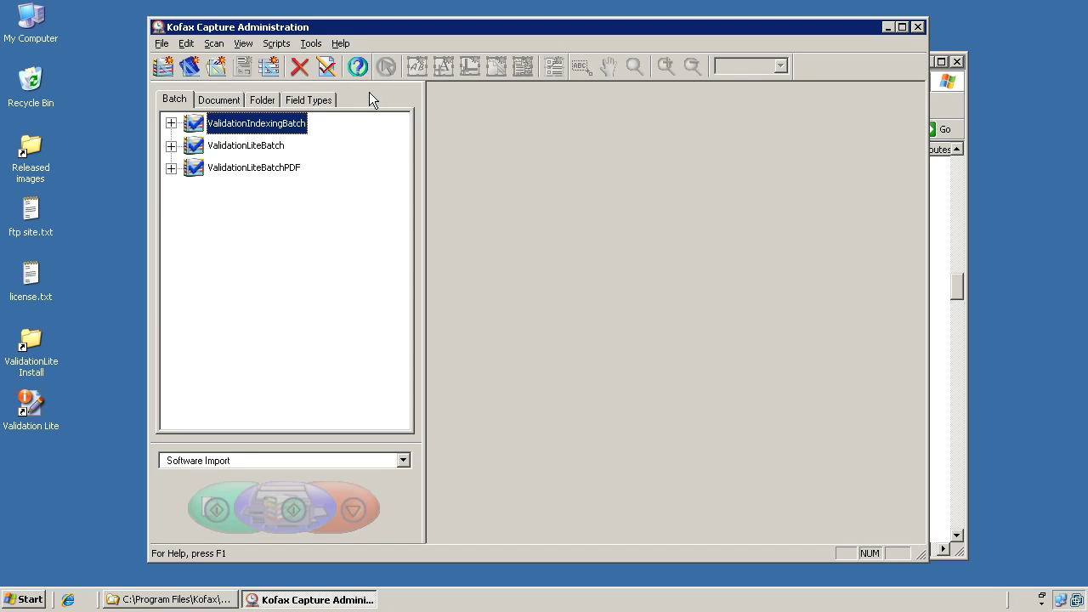
Install the Intellidact Release script from CSIIdactRel.inf in the Bin folder through the Release Script Manager, and close the manager.
left_click(319, 45)
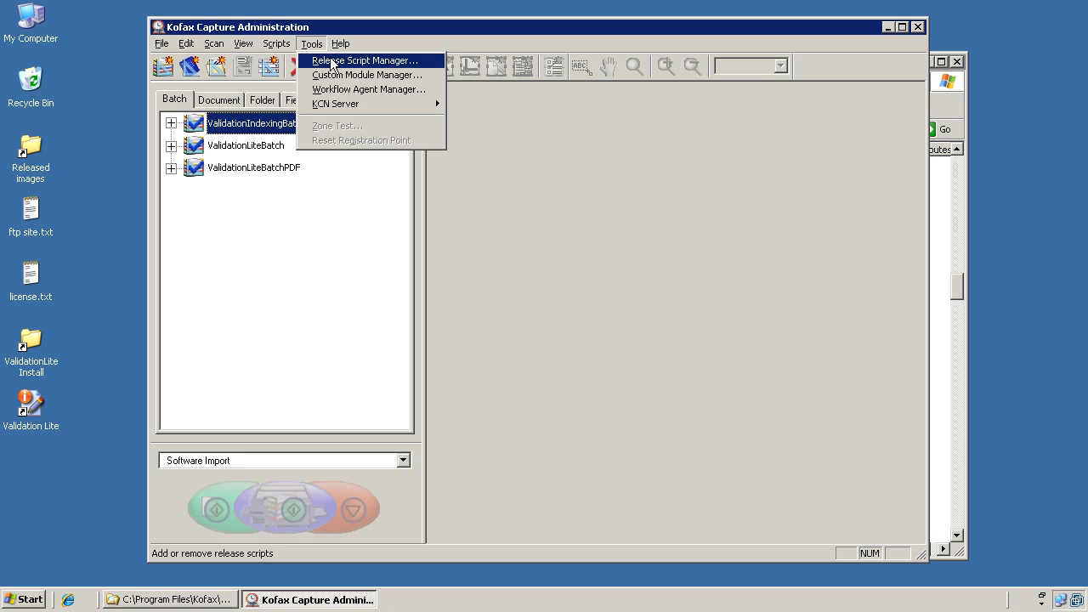
left_click(331, 61)
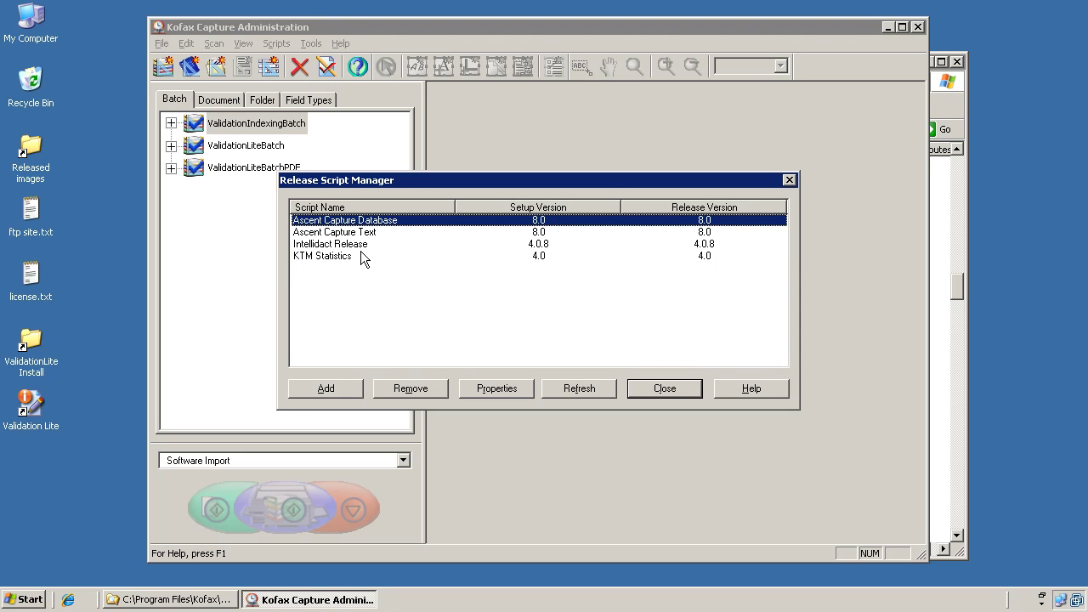
left_click(327, 389)
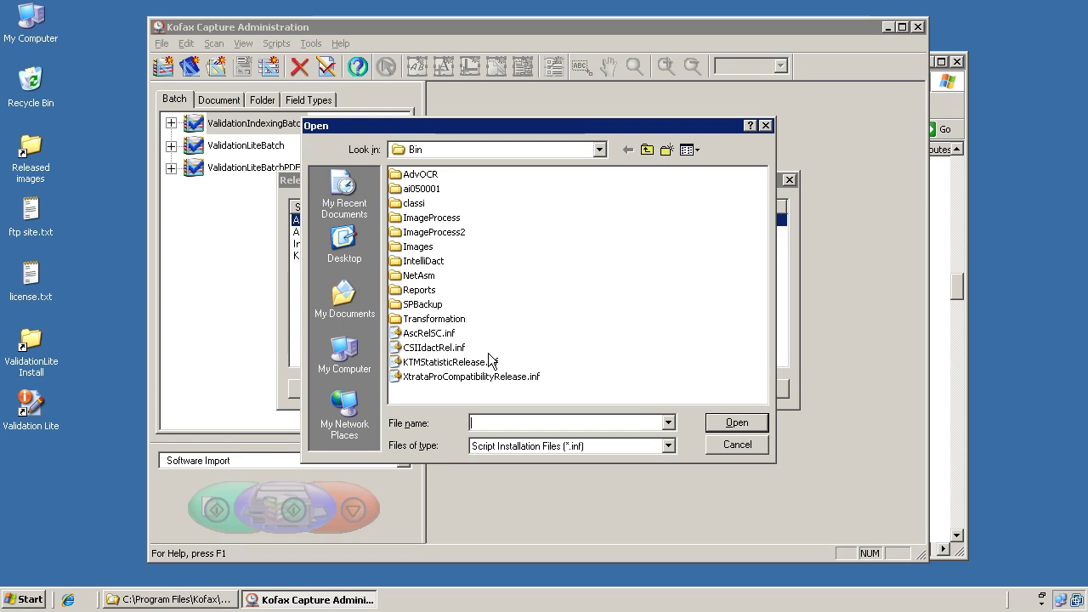
left_click(448, 350)
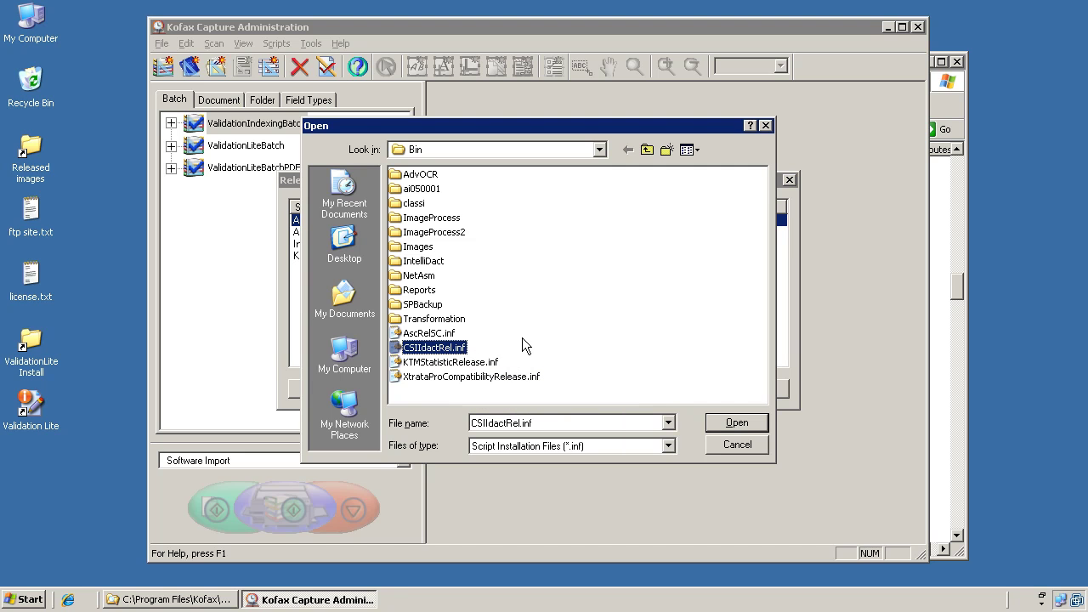
left_click(749, 423)
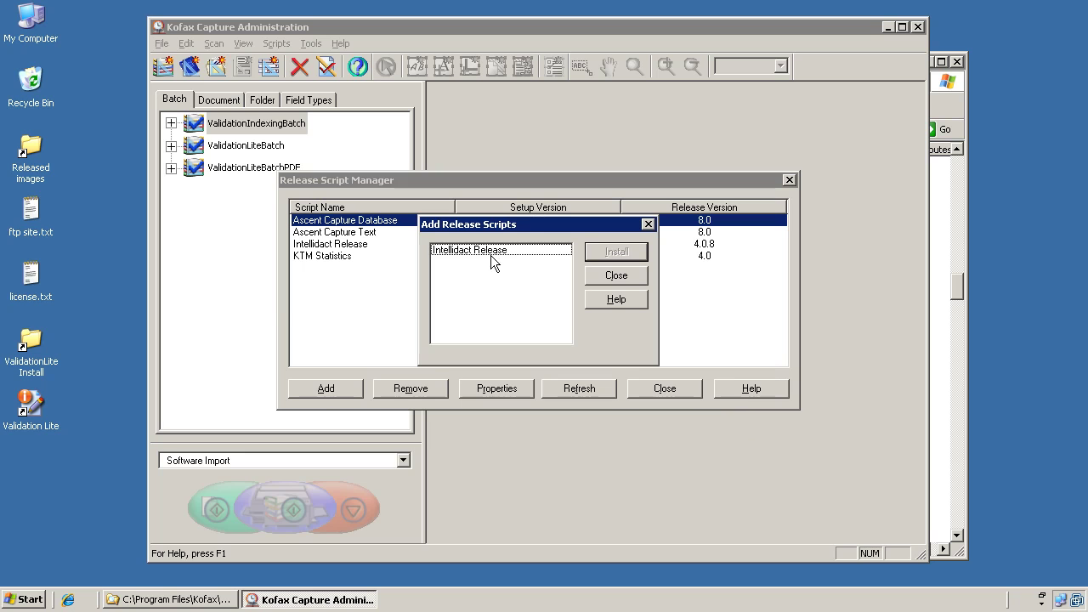
left_click(487, 252)
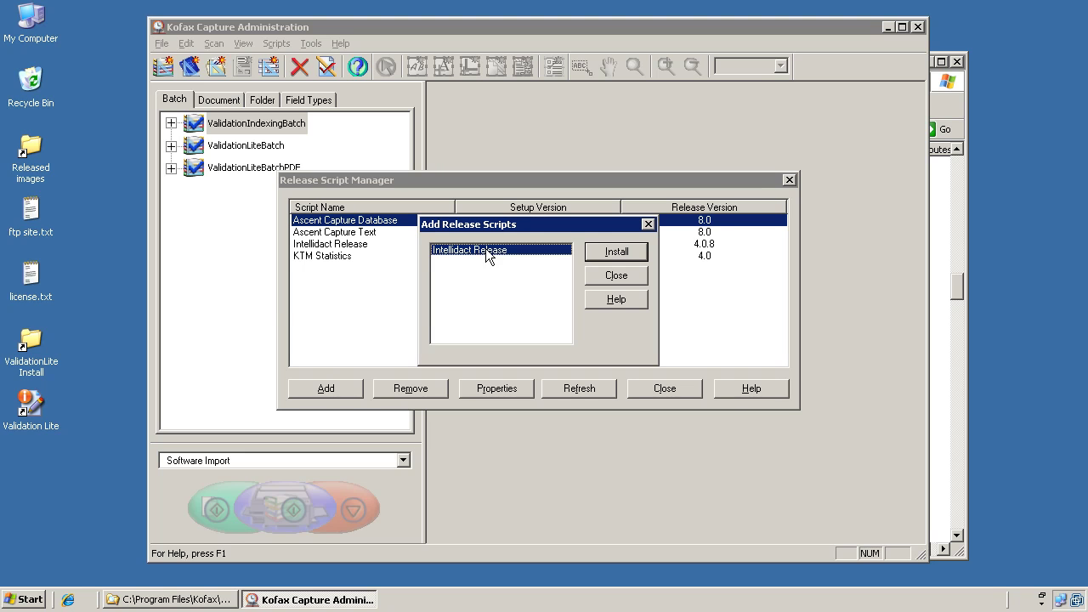
left_click(623, 254)
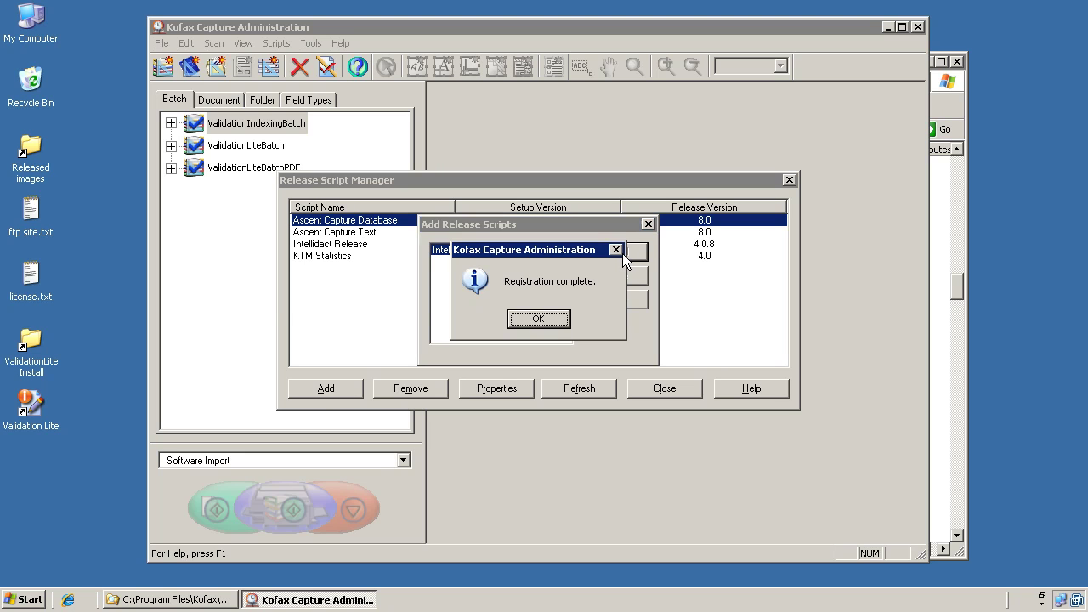
left_click(539, 319)
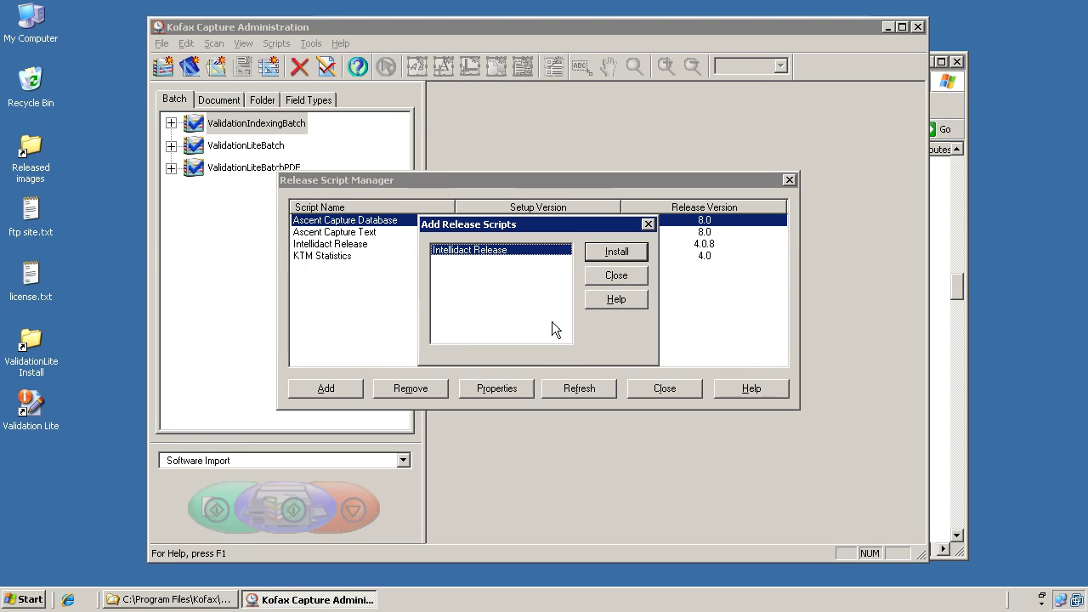
left_click(616, 276)
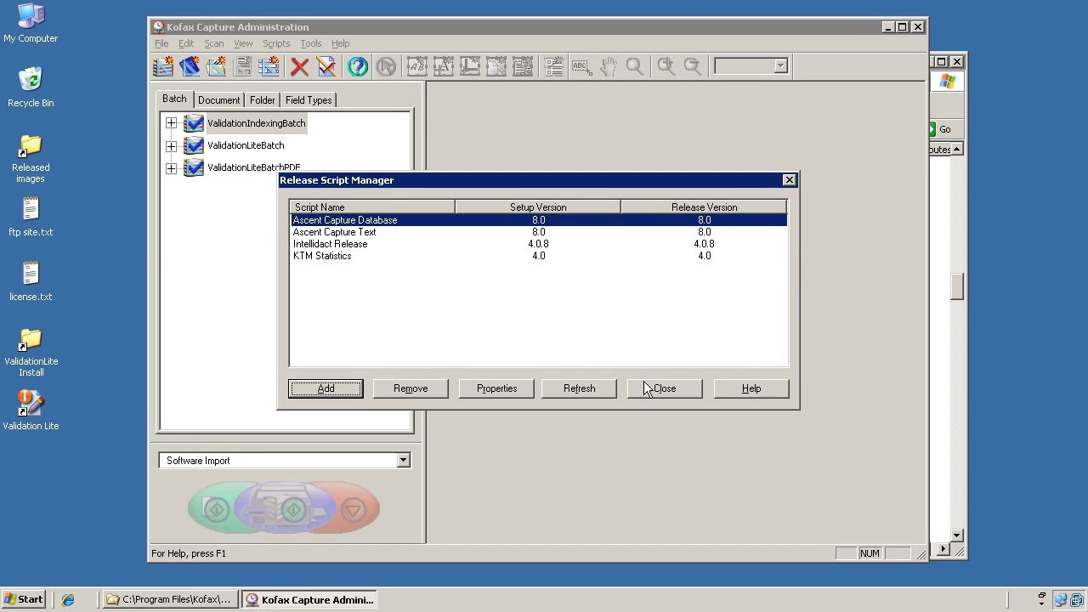
left_click(664, 391)
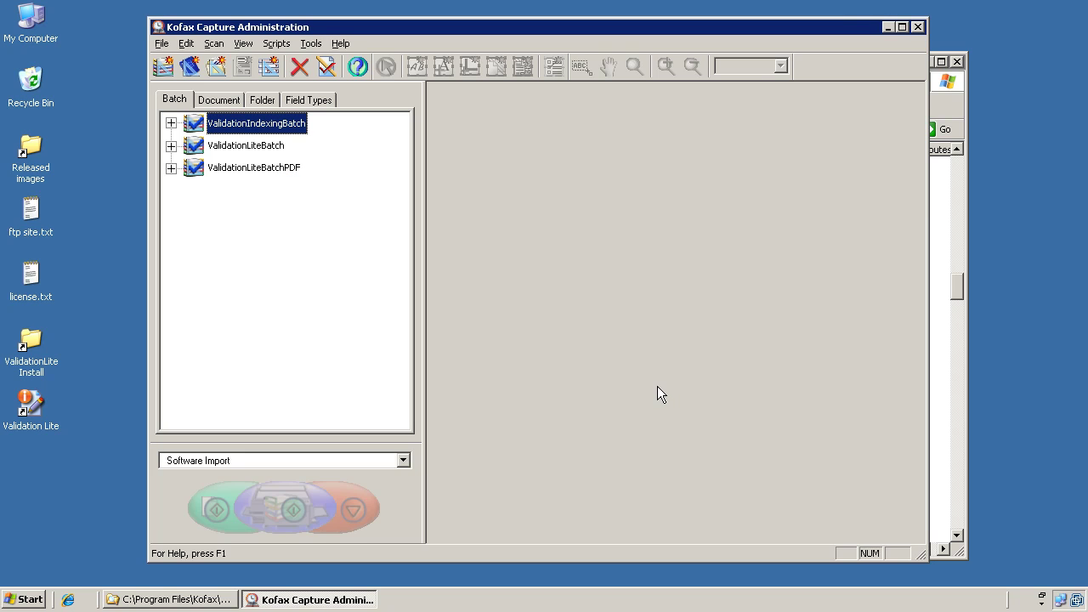